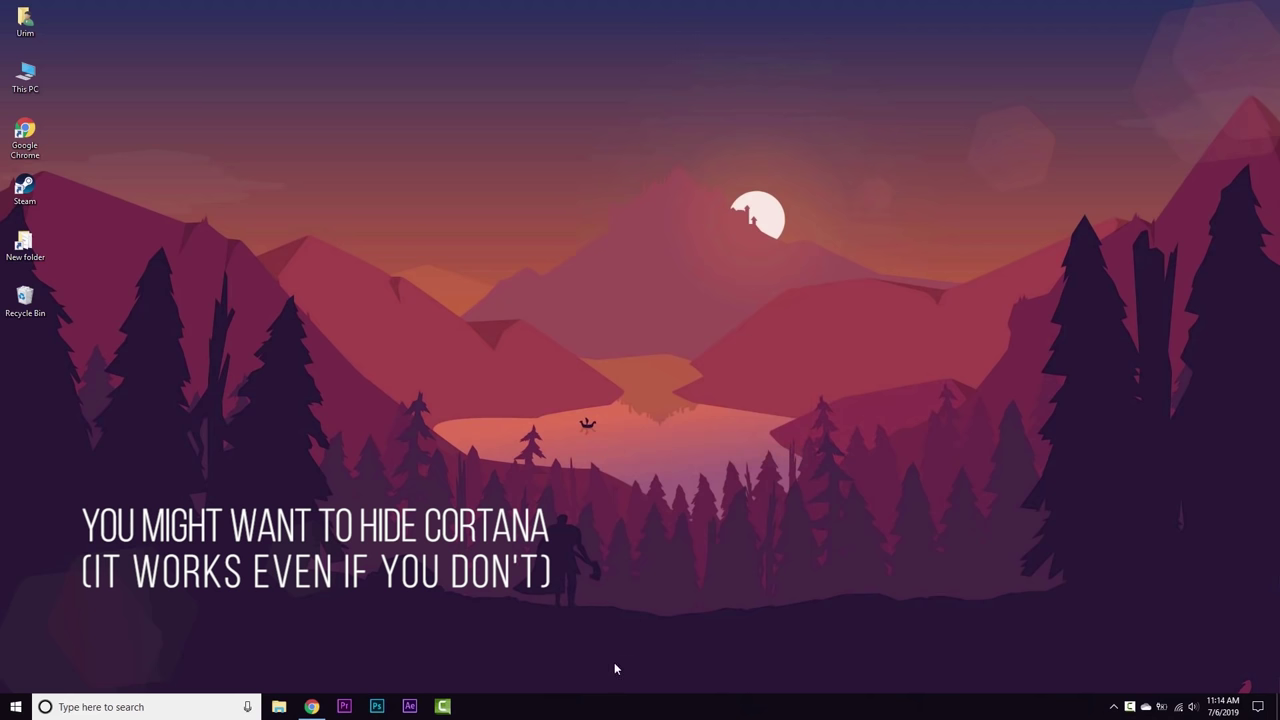
- Hide the Cortana search box from the taskbar
right_click(604, 708)
mouse_move(665, 432)
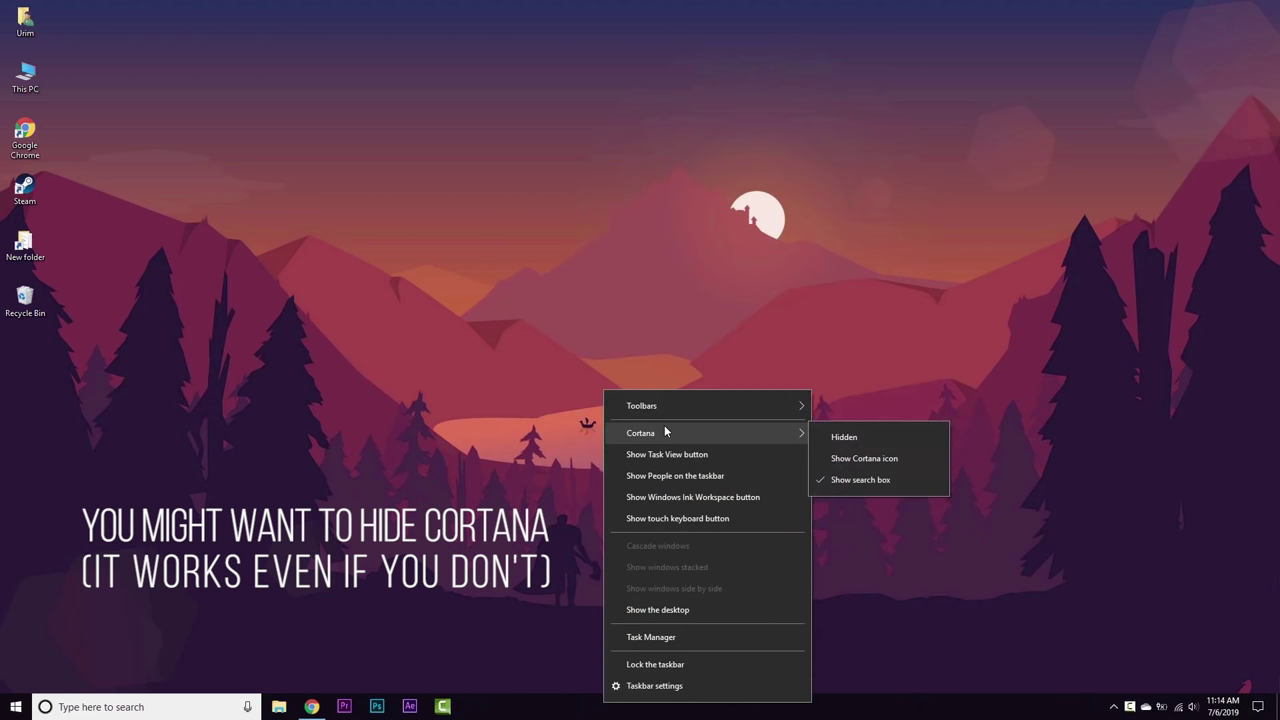
click(845, 436)
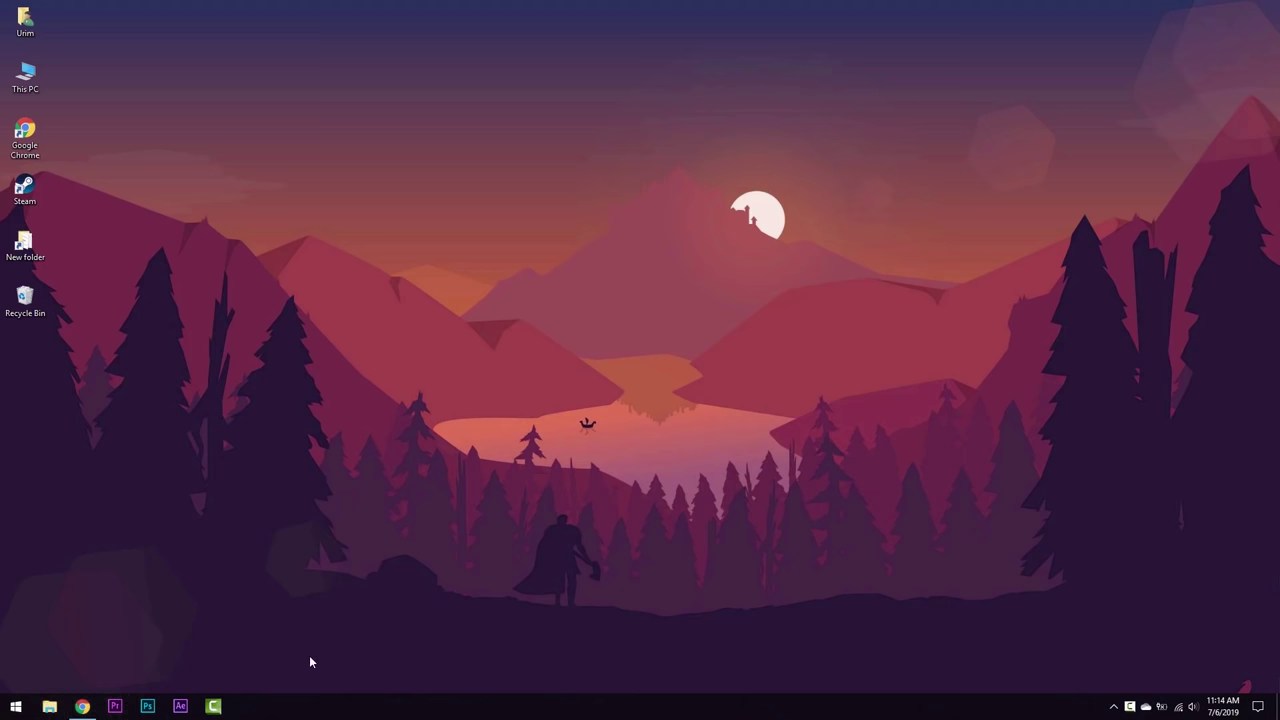
- Make sure the taskbar is unlocked by toggling its lock on and off again
right_click(339, 709)
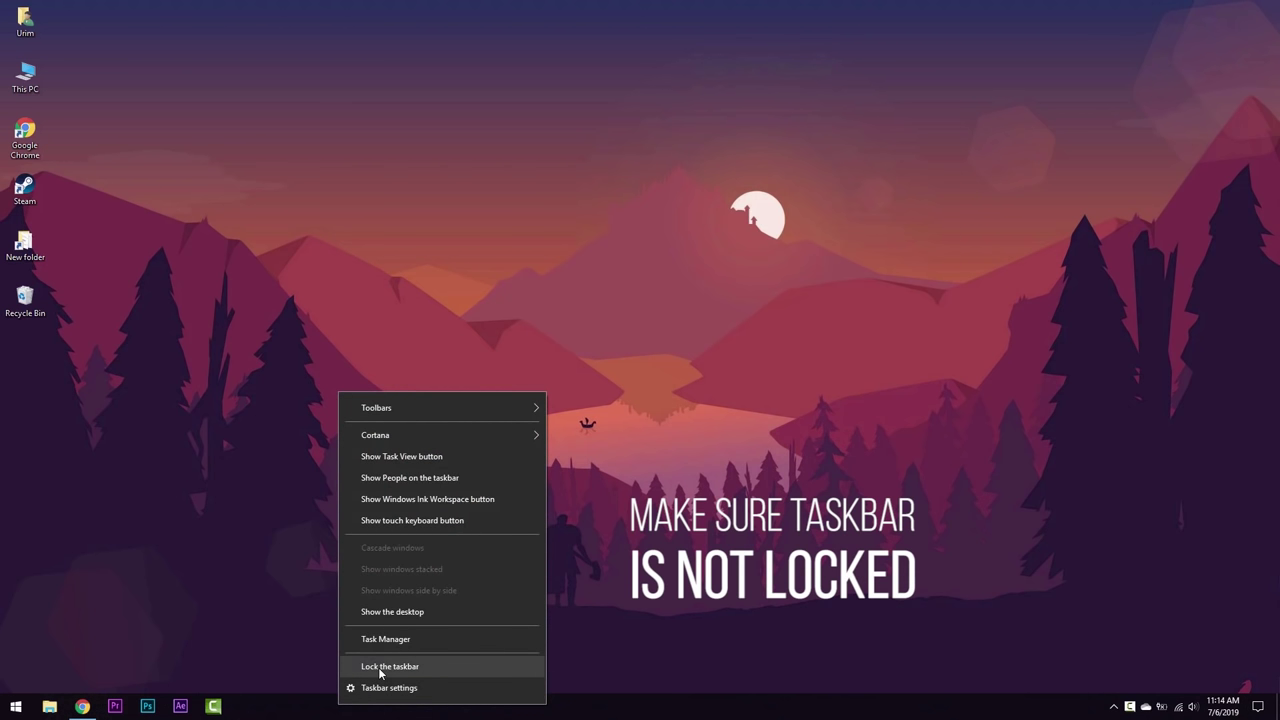
click(380, 667)
right_click(382, 709)
click(398, 670)
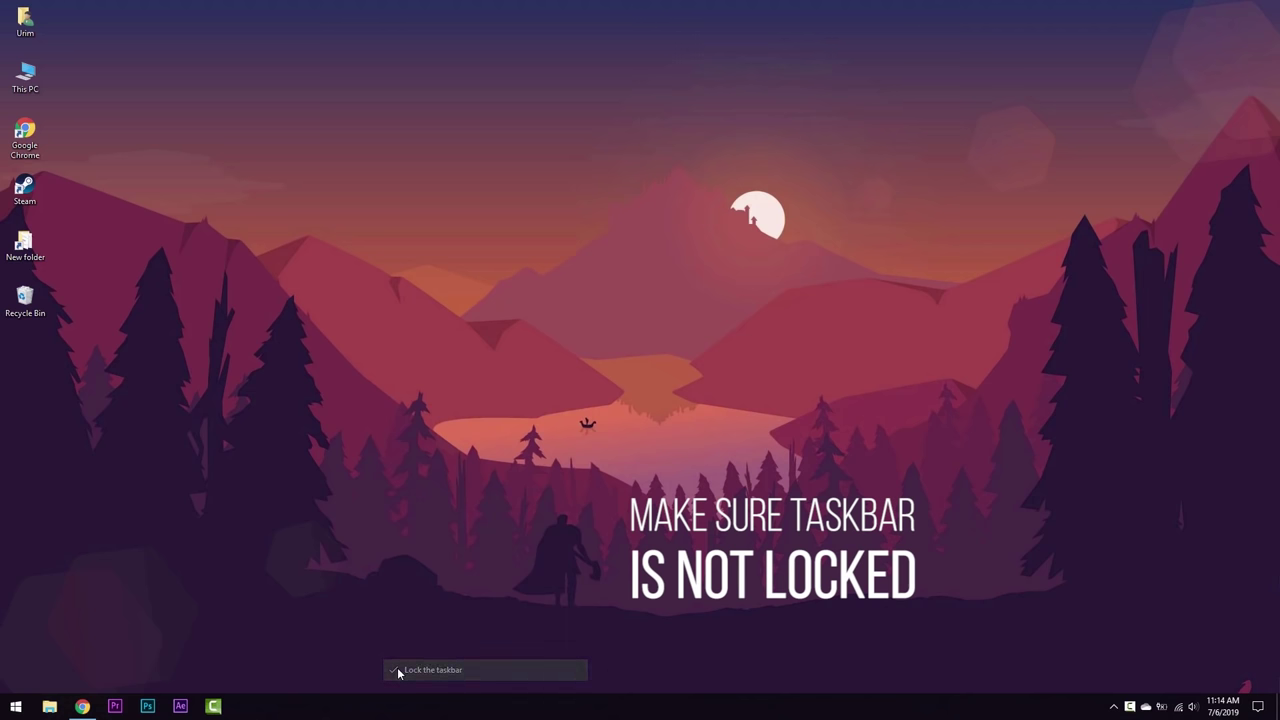
- Add the Links toolbar to the taskbar and reposition it beside the Start button so the app icons sit at the centre
right_click(383, 705)
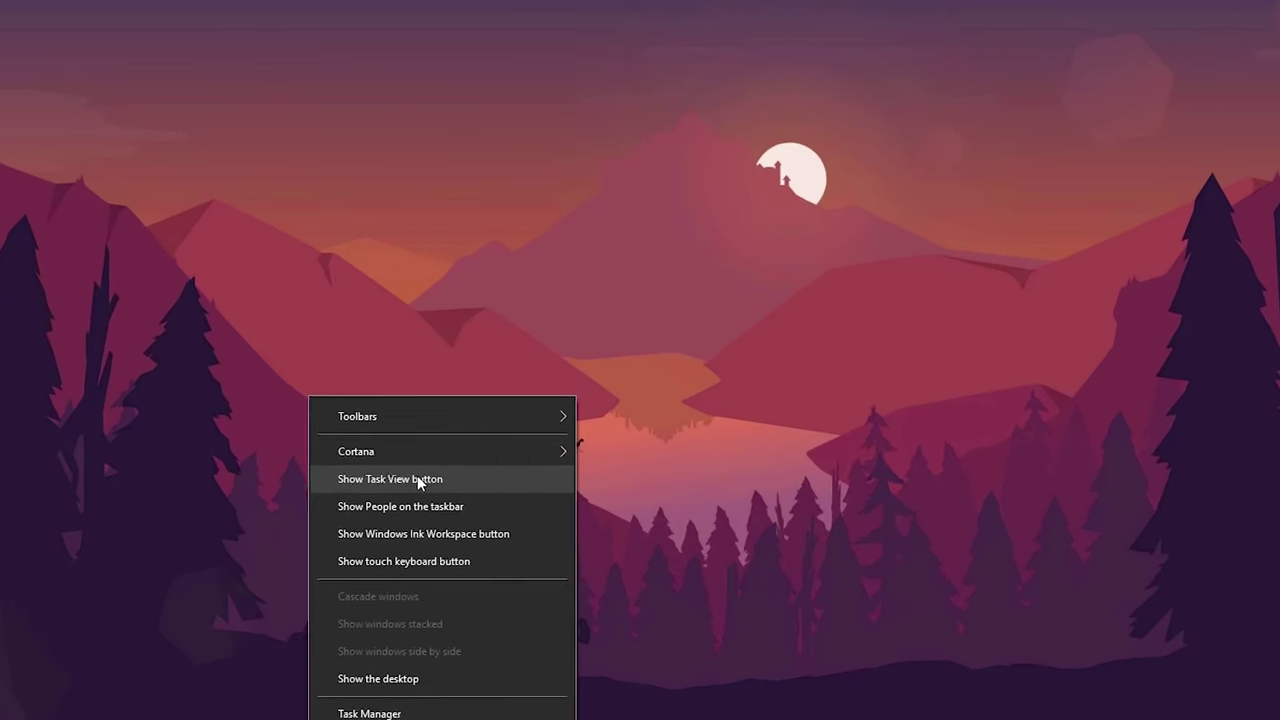
mouse_move(460, 407)
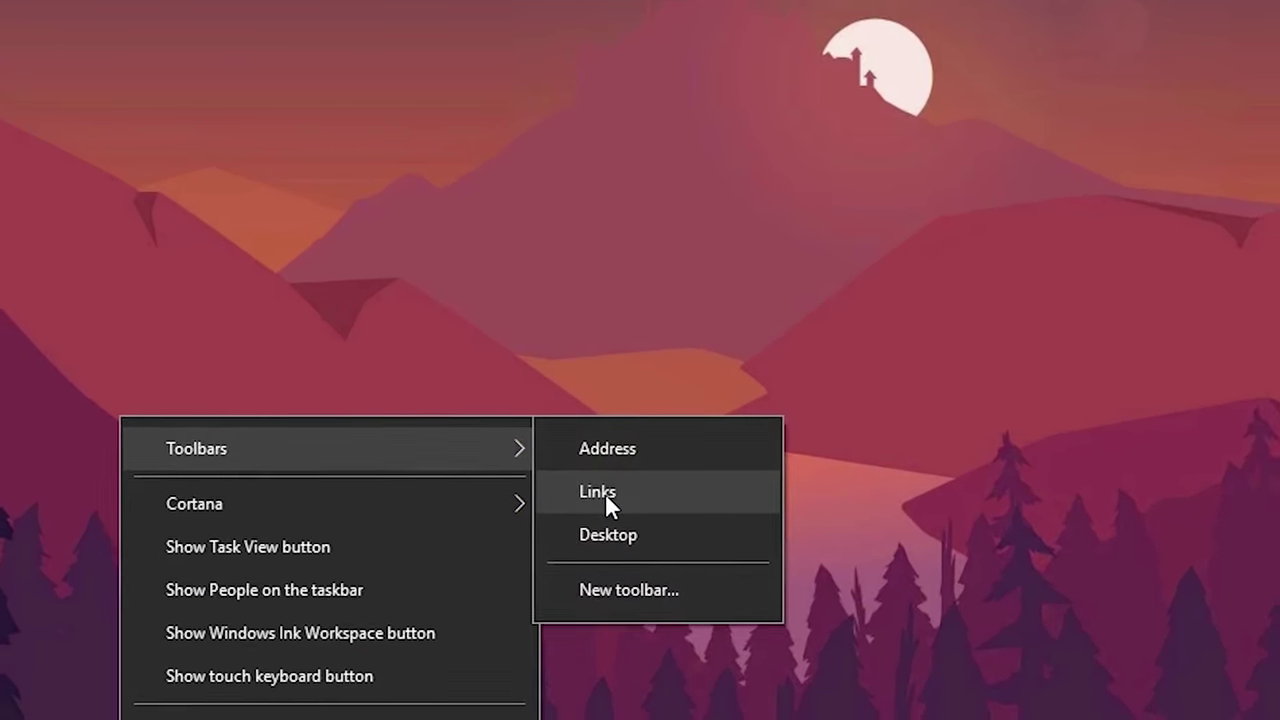
click(605, 493)
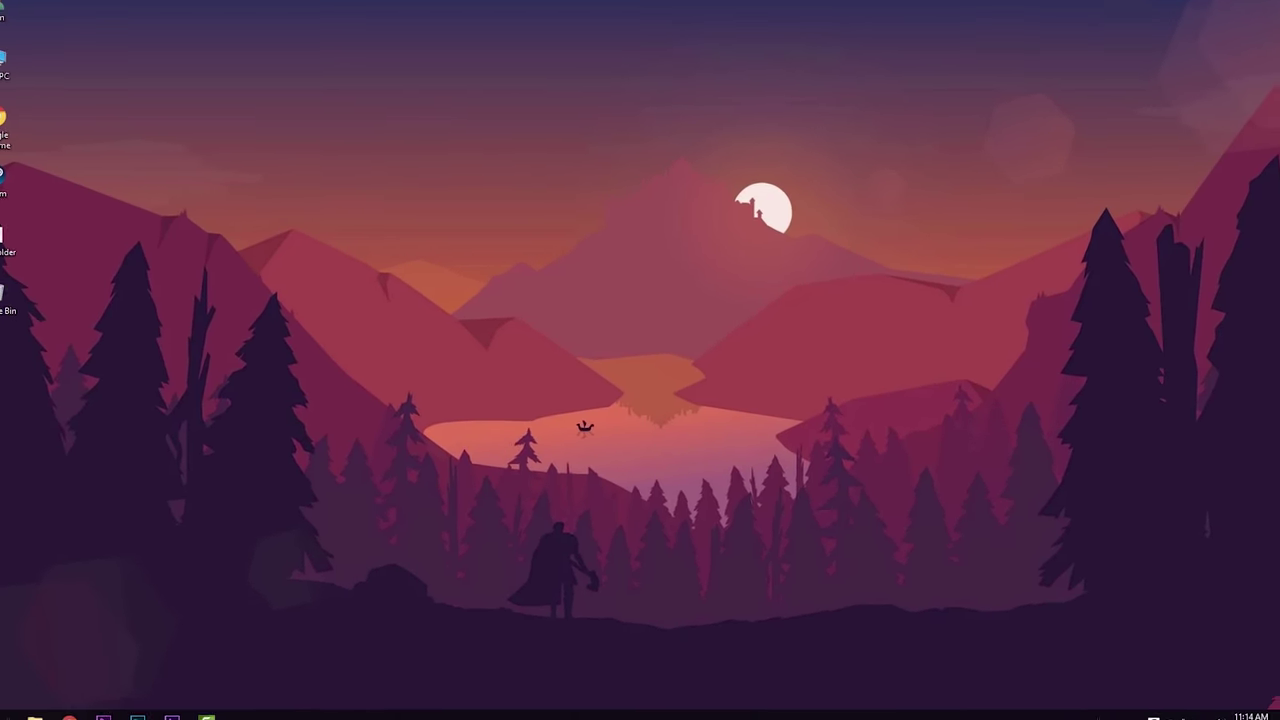
drag(1032, 706, 40, 708)
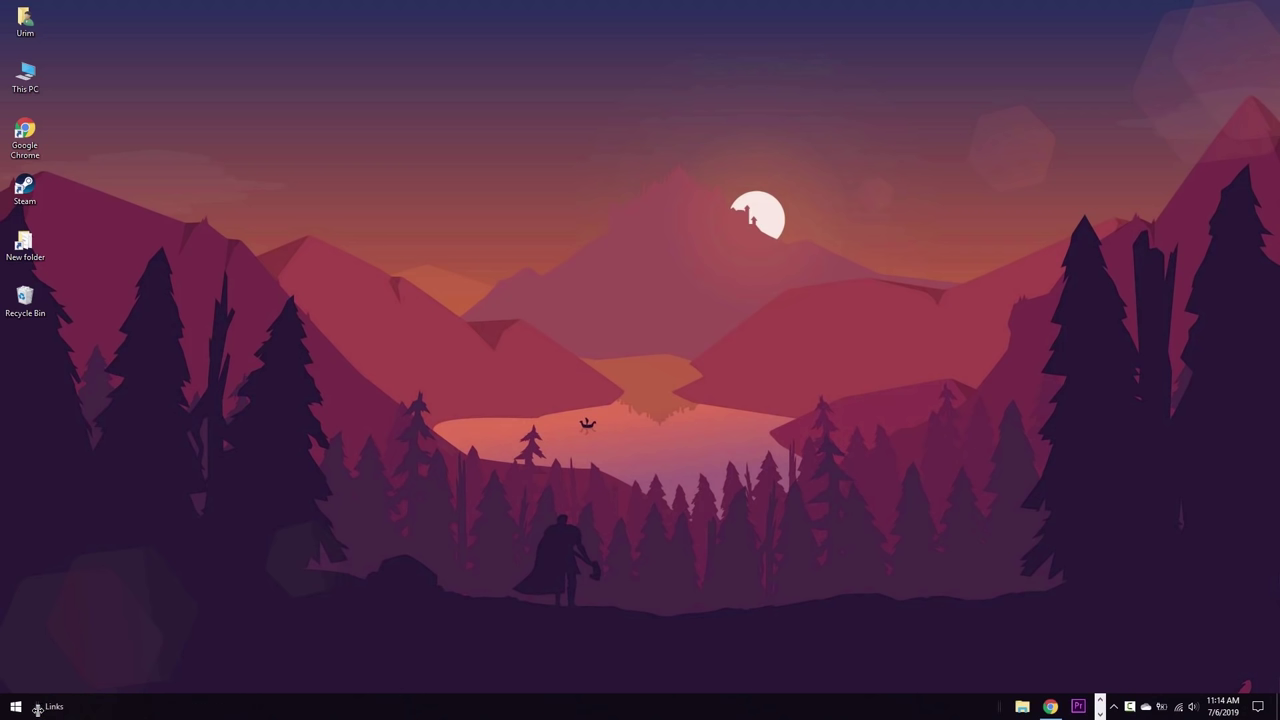
drag(994, 712, 525, 716)
- Hide the Links toolbar's title and text, and lock the taskbar
right_click(512, 714)
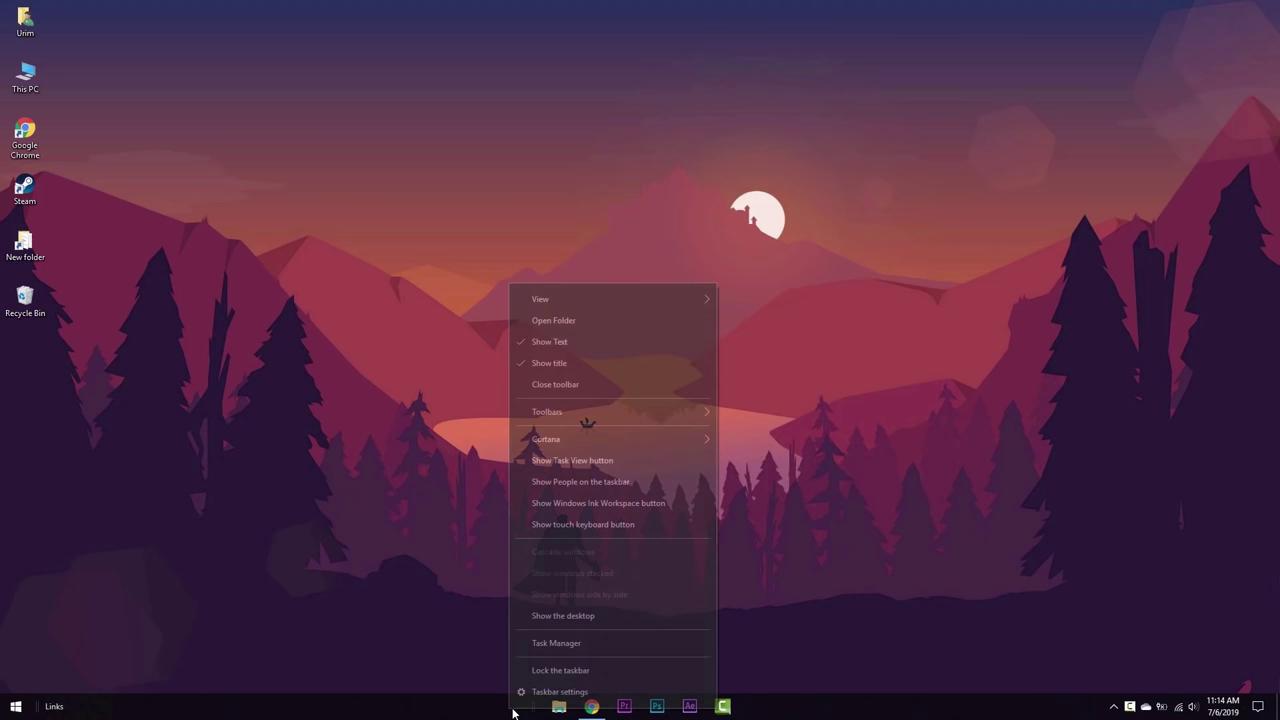
click(548, 364)
right_click(509, 698)
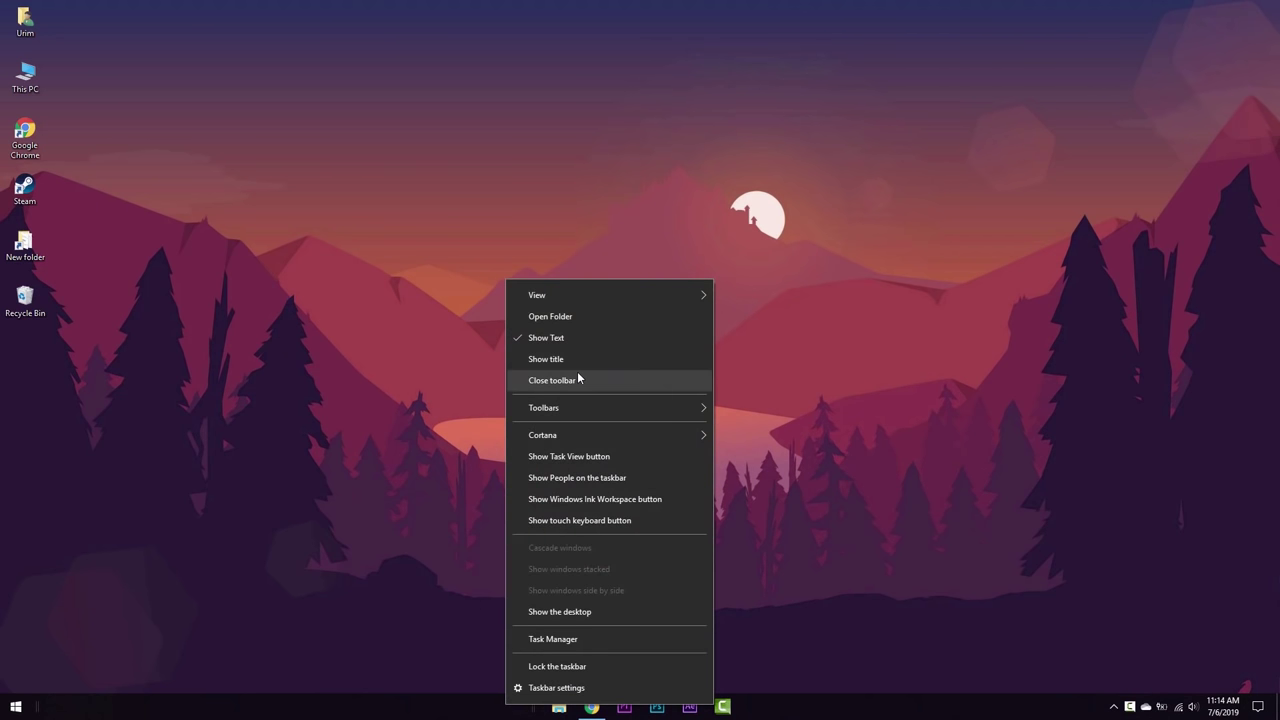
click(547, 340)
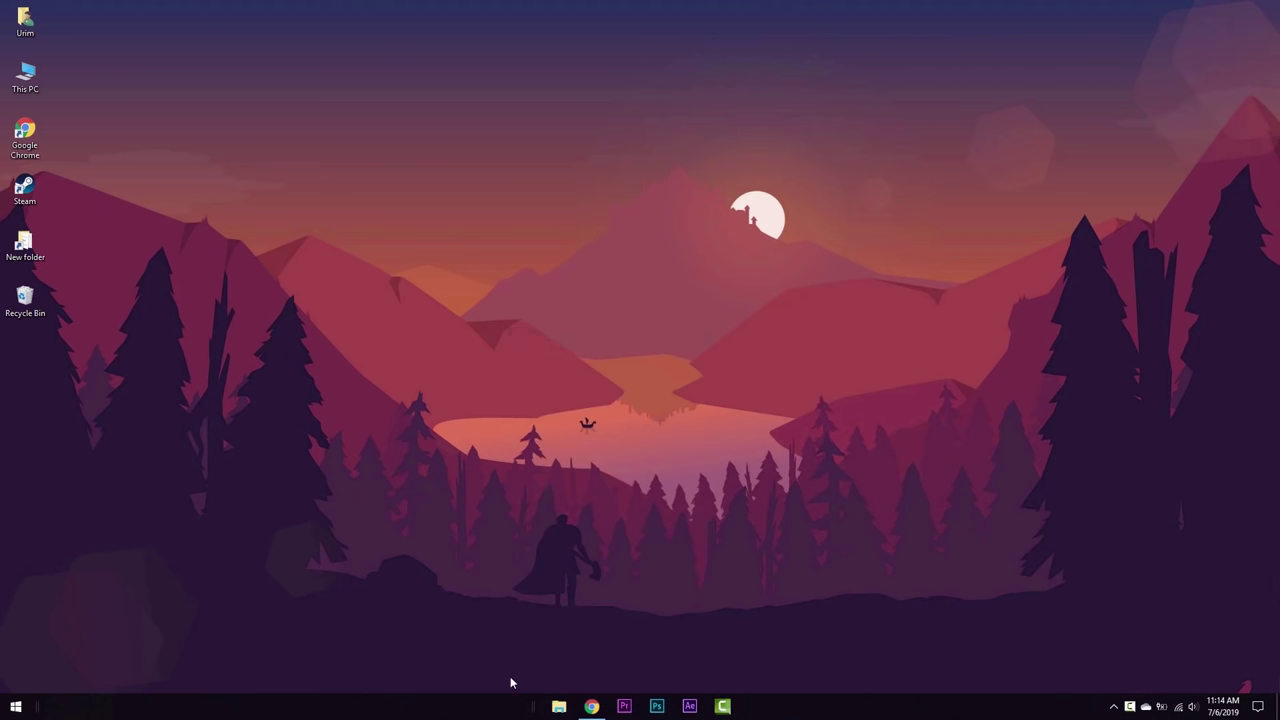
right_click(505, 701)
click(540, 665)
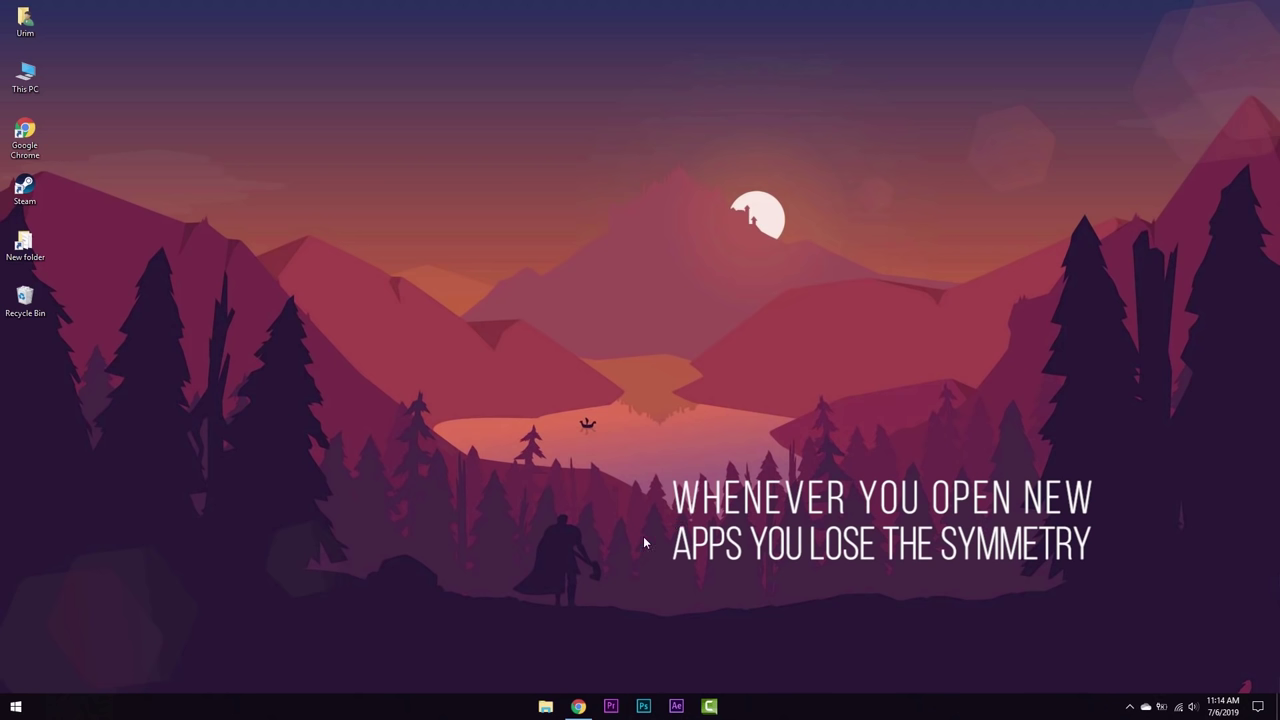
- Launch Spotify to check how an extra app affects the symmetry of the taskbar icons, and close it again
key(super)
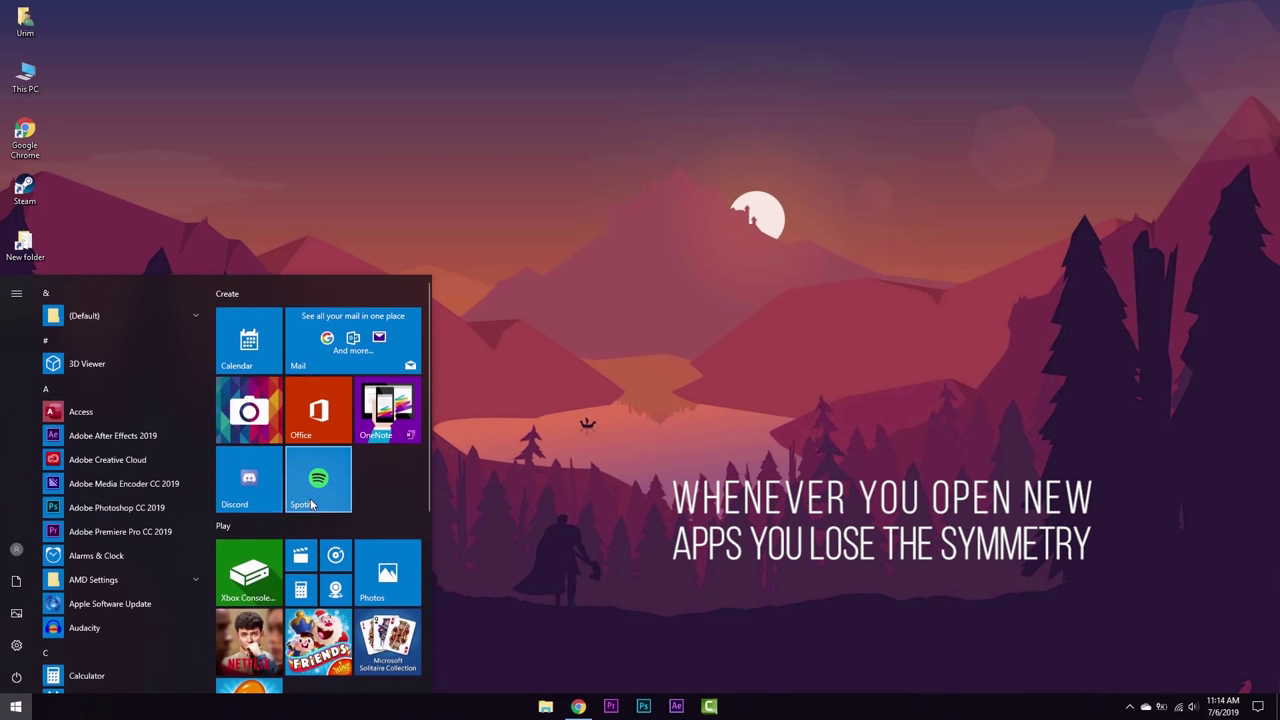
click(386, 418)
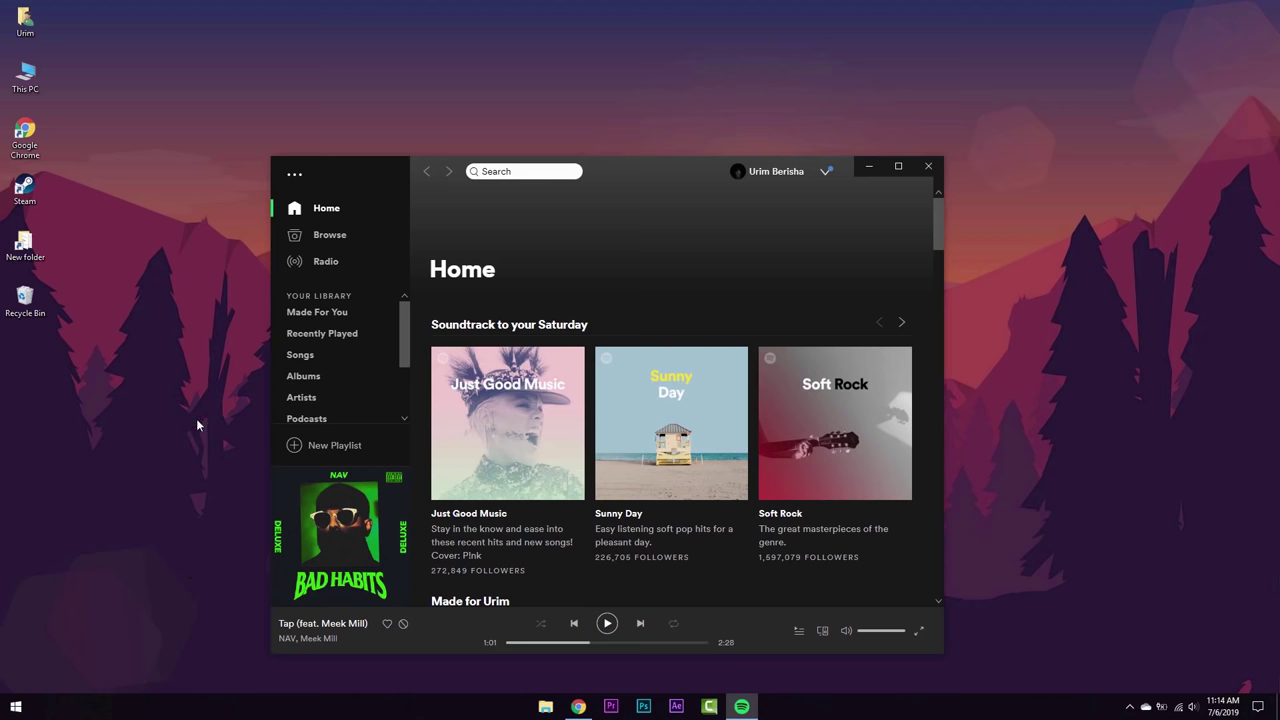
click(929, 167)
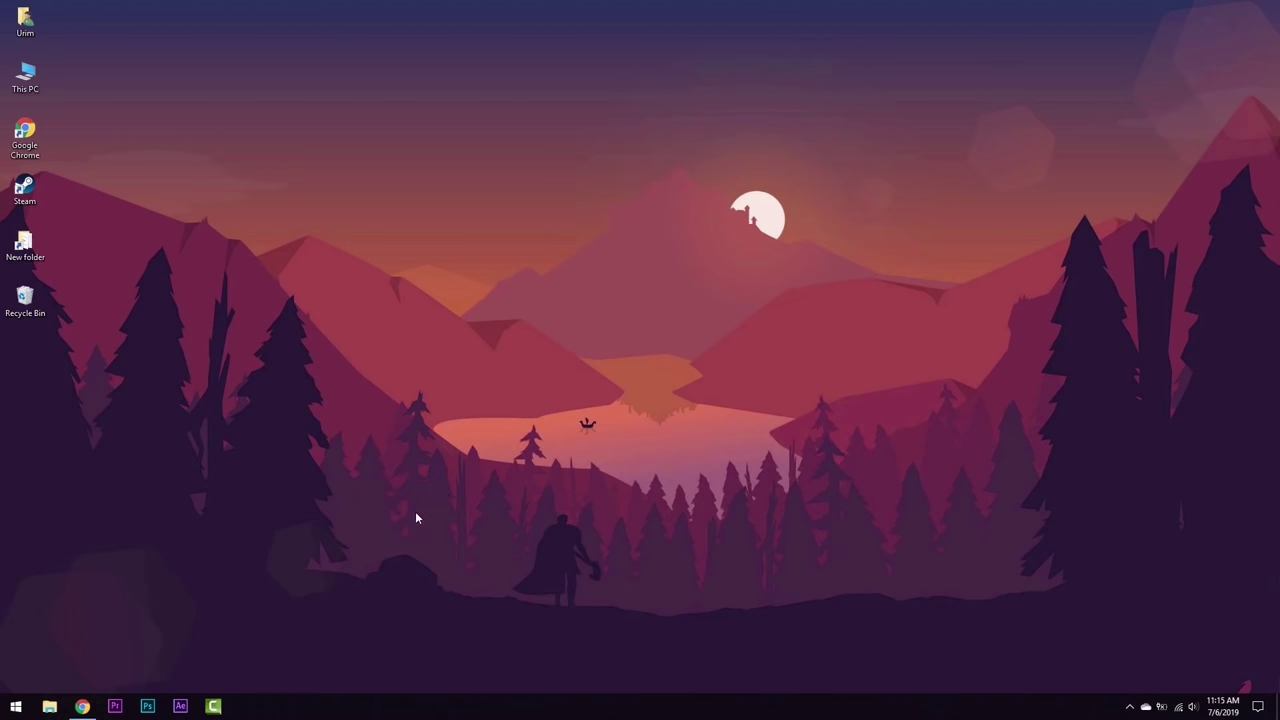
- Switch to Chrome, download the latest FalconX release and open the archive FalconX_24.06.2019.zip
click(82, 706)
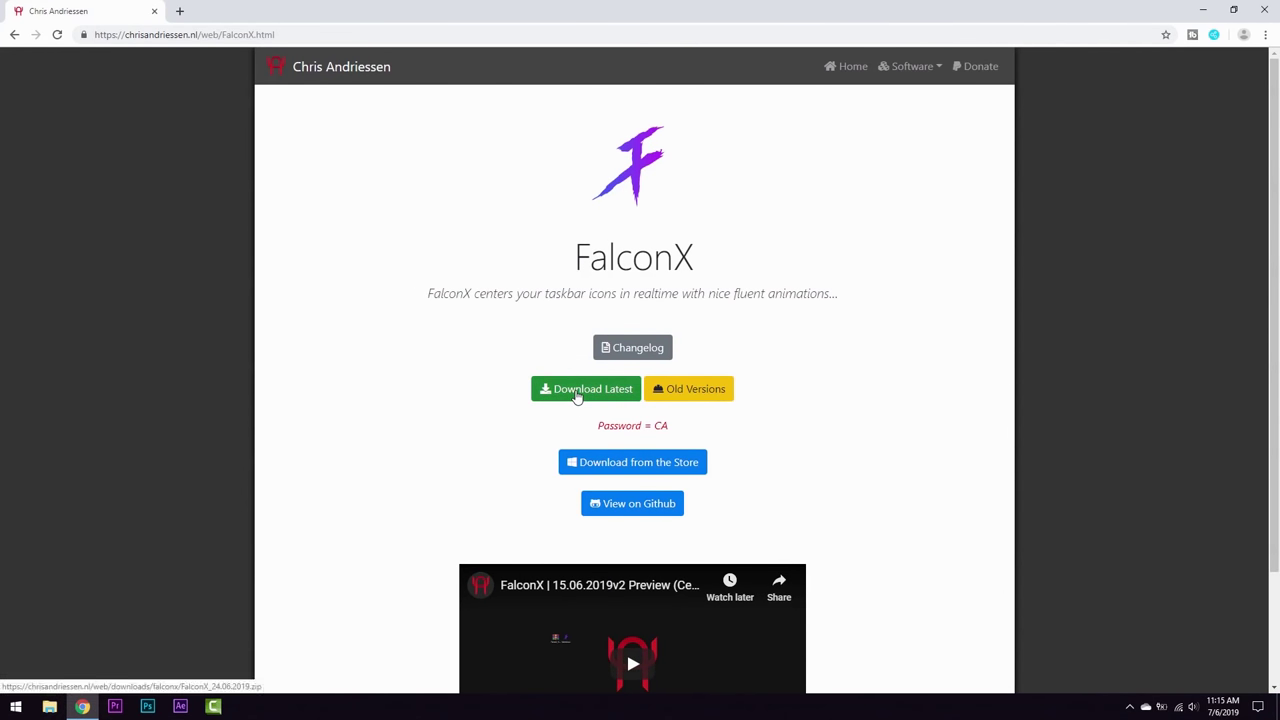
click(577, 396)
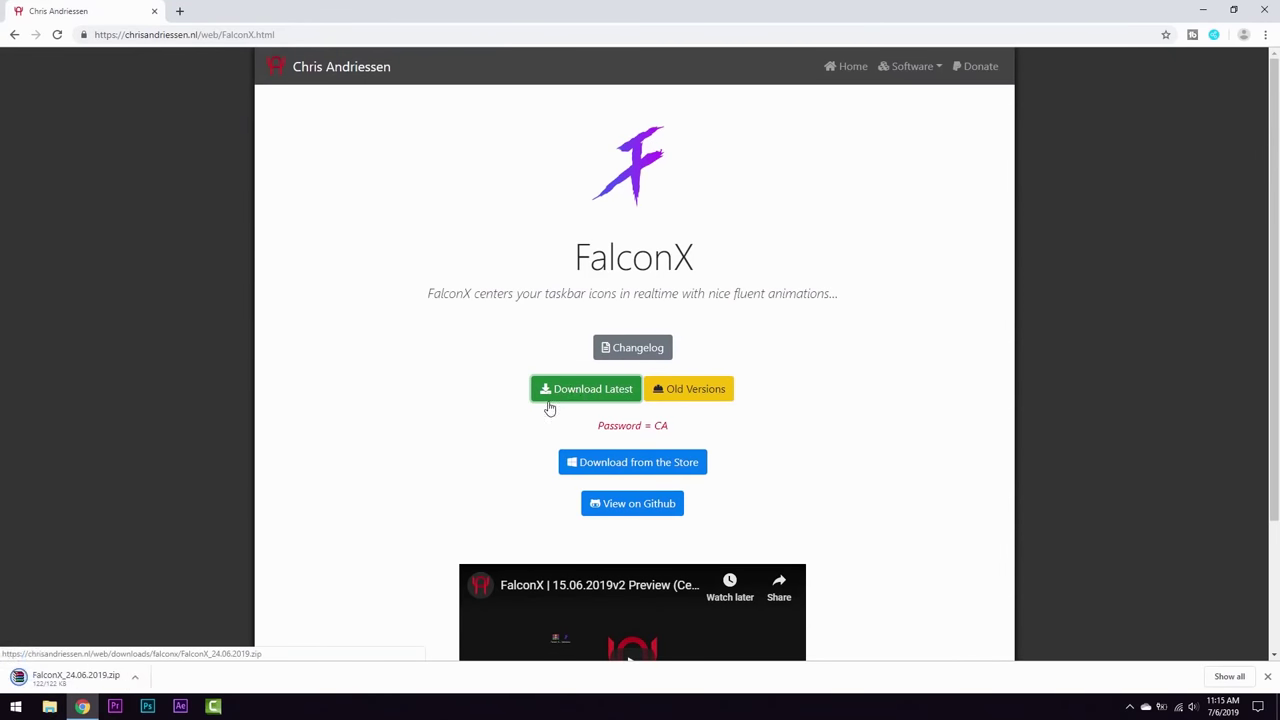
click(110, 670)
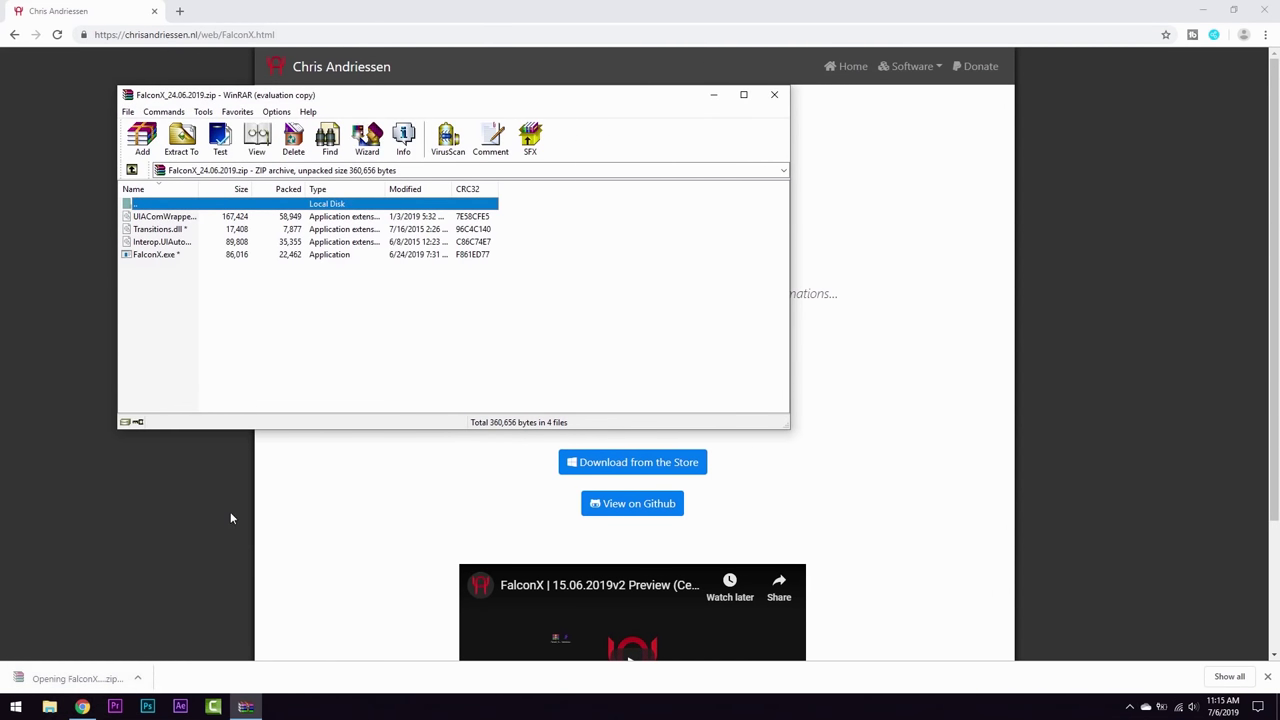
- Run FalconX.exe from the archive, entering the archive password given on the download page, and close the archive
click(523, 268)
double_click(155, 255)
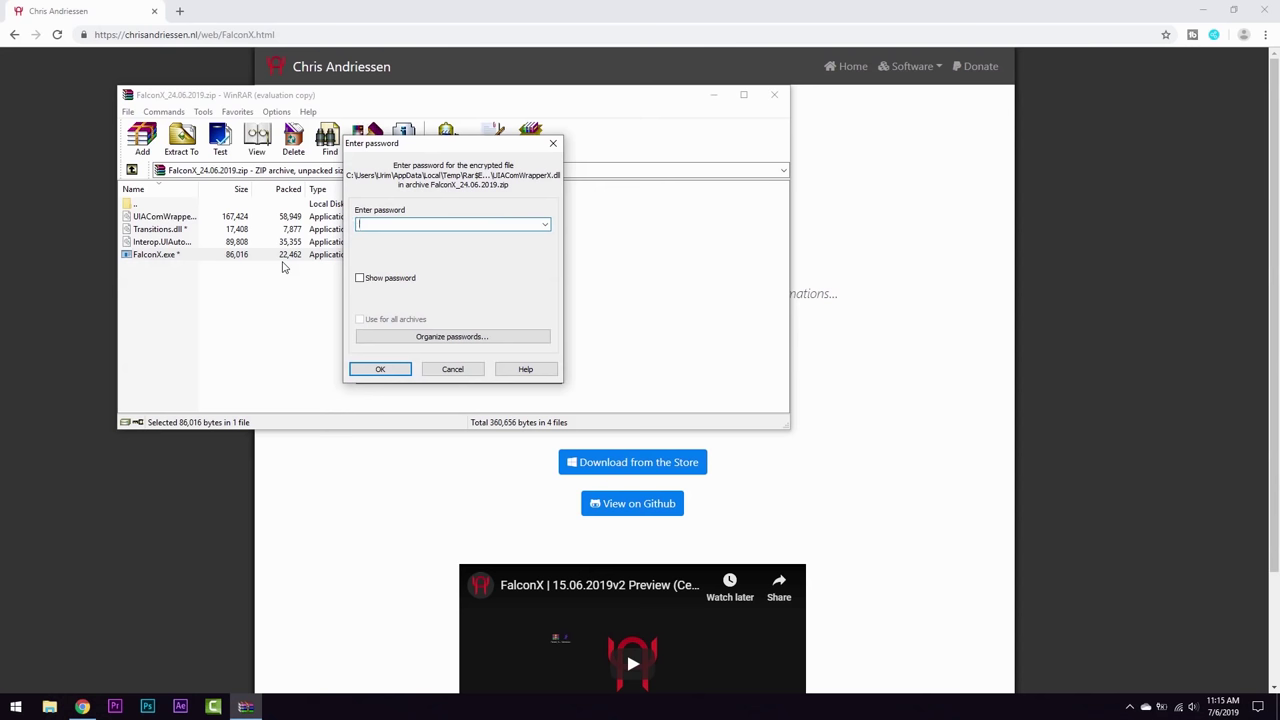
key(Caps_Lock)
click(406, 477)
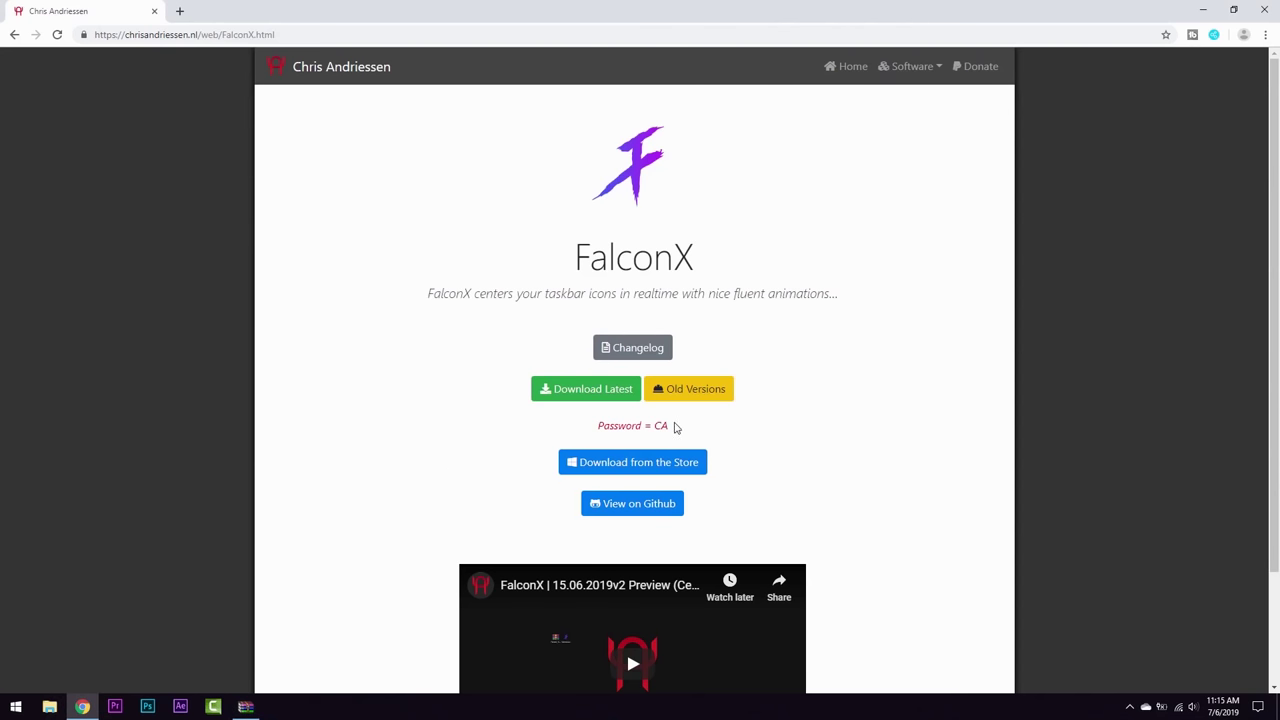
drag(675, 427, 580, 434)
click(576, 438)
click(82, 706)
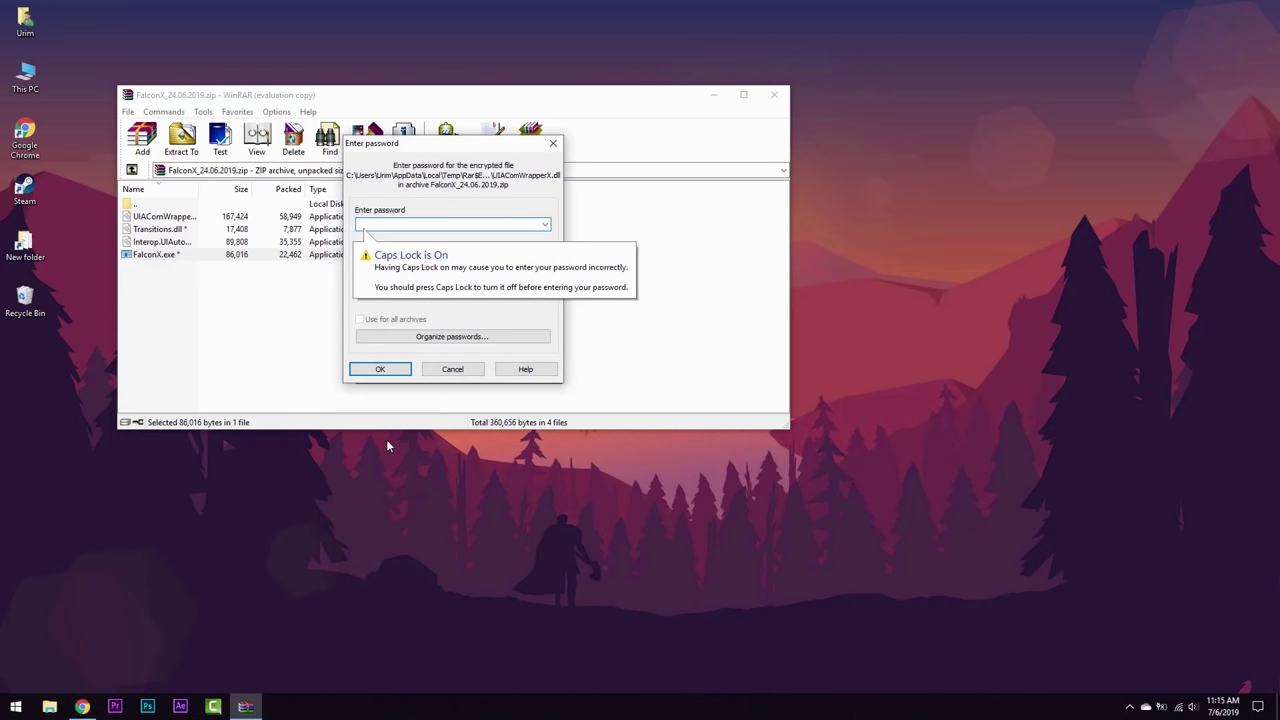
text(CA)
click(388, 370)
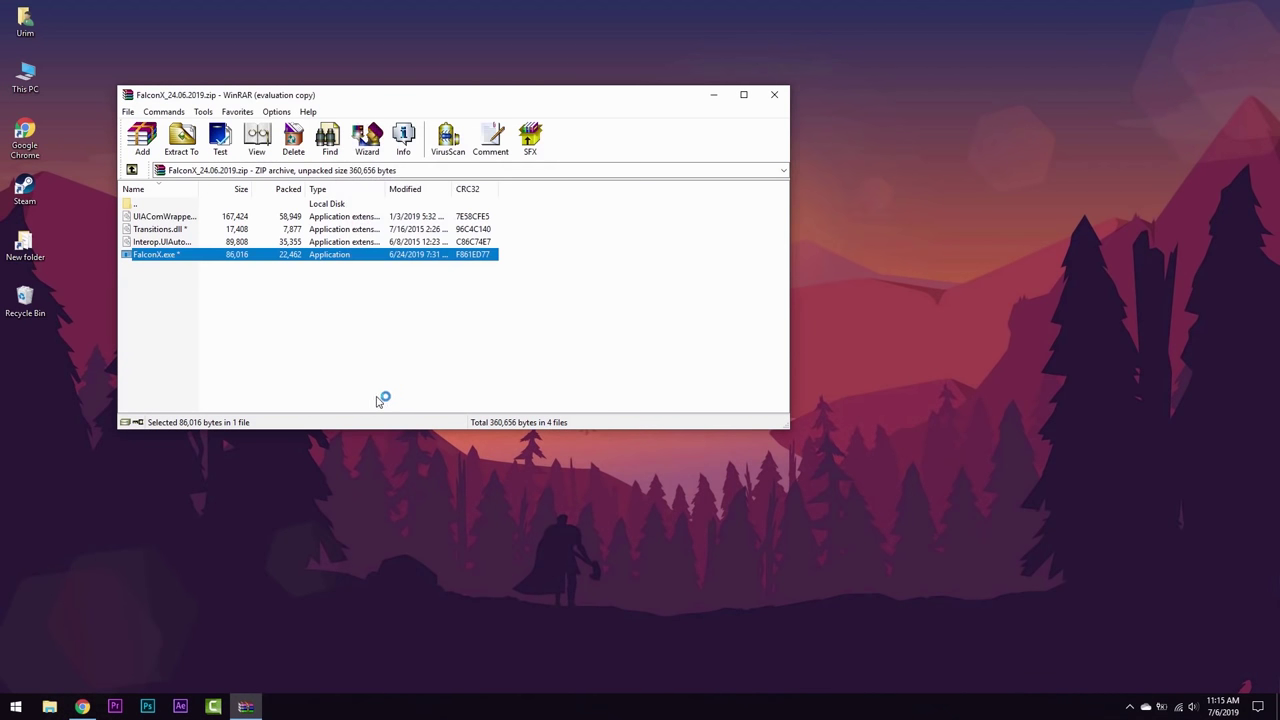
click(774, 95)
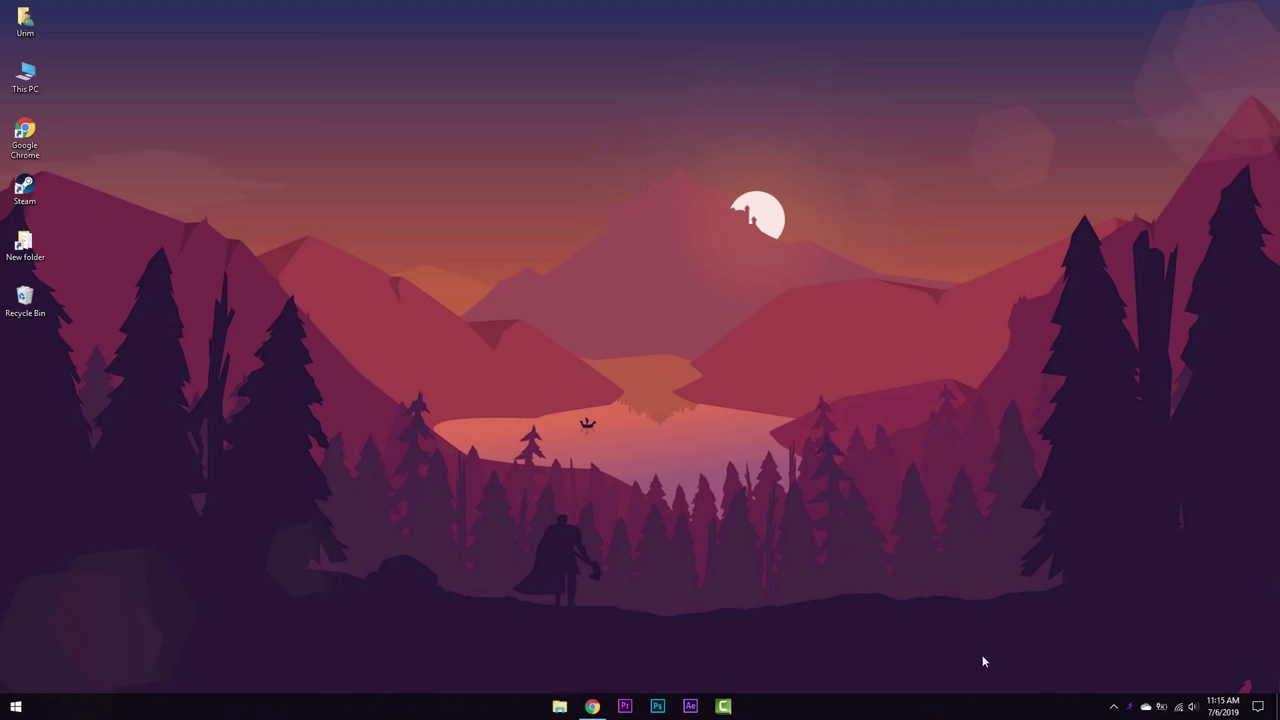
- Try a custom position offset of 1000 px for the taskbar icons in FalconX
right_click(1129, 706)
mouse_move(1110, 629)
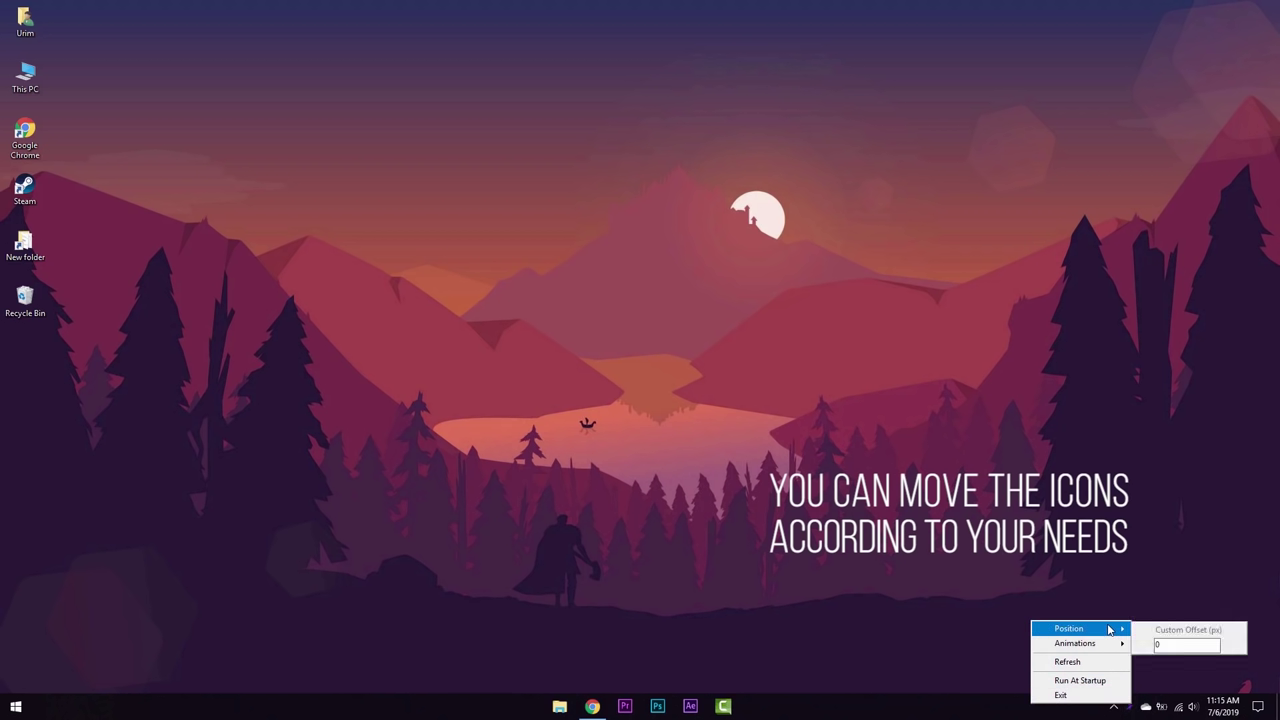
click(1186, 645)
key(BackSpace)
text(1000)
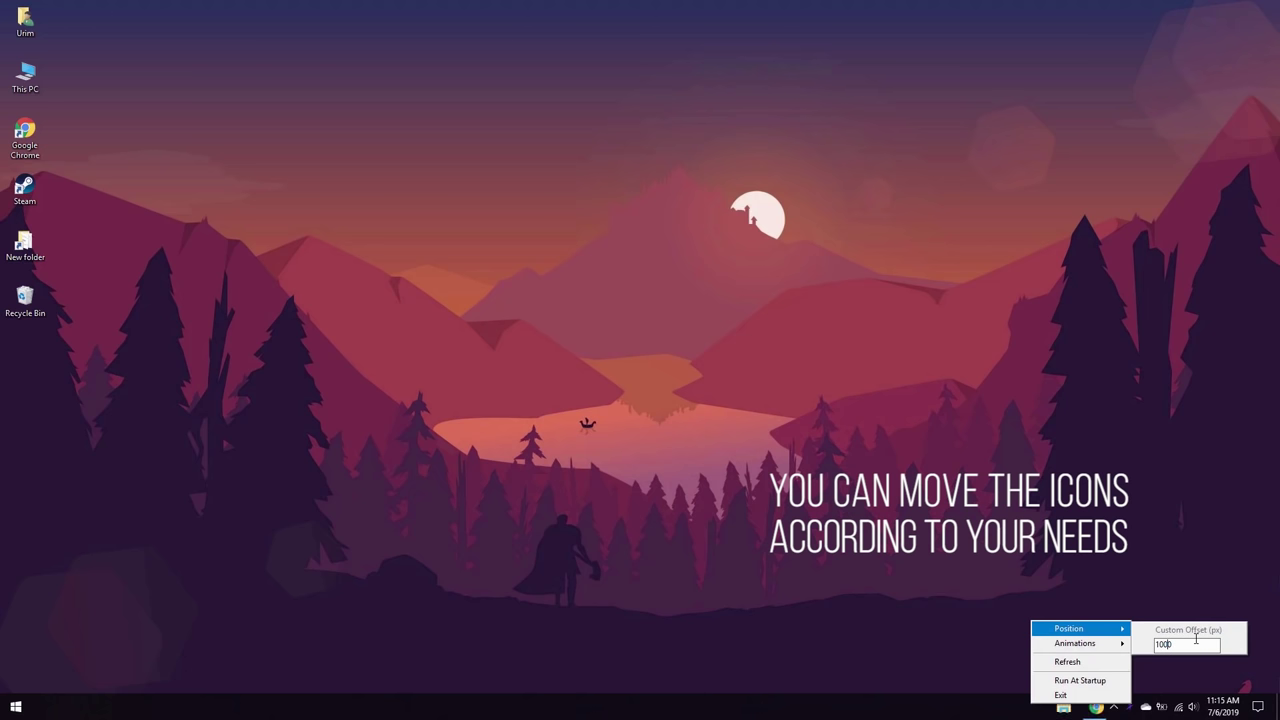
- Try a custom position offset of 500 px for the taskbar icons
key(BackSpace)
key(BackSpace)
key(BackSpace)
key(BackSpace)
text(500)
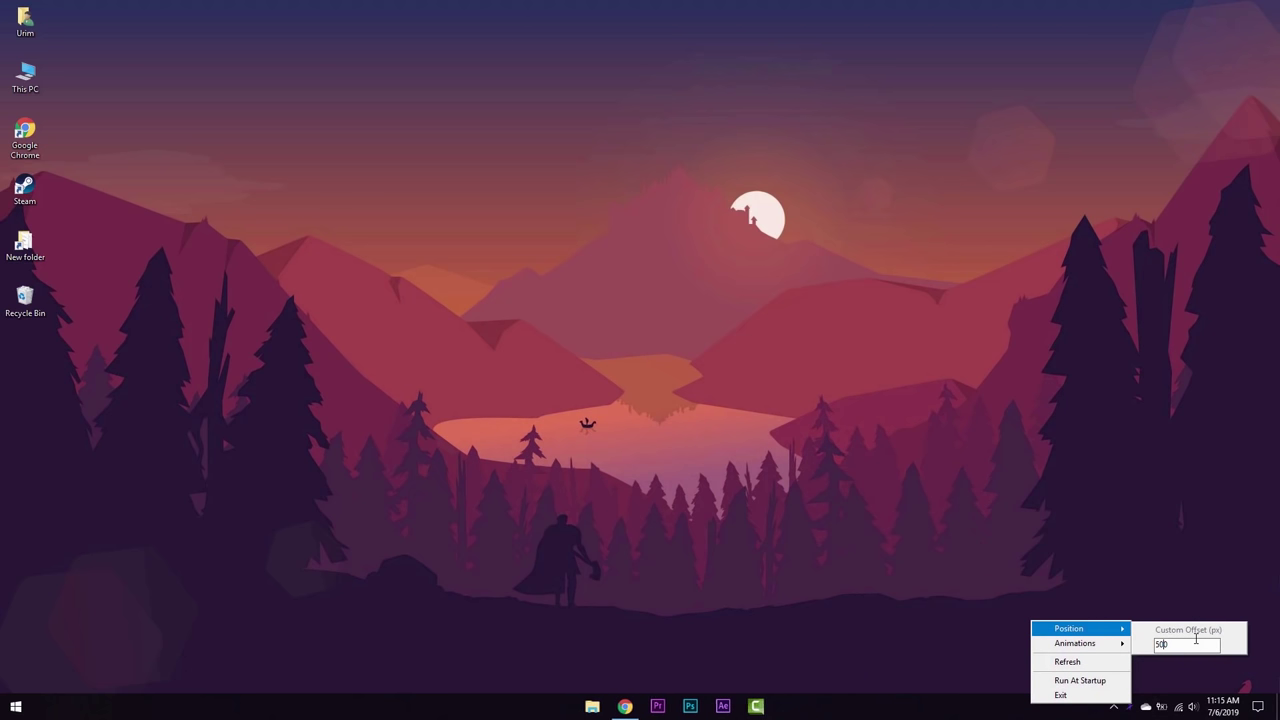
- Try negative custom position offsets of -100 px and -500 px for the taskbar icons
key(BackSpace)
key(BackSpace)
key(BackSpace)
text(-100)
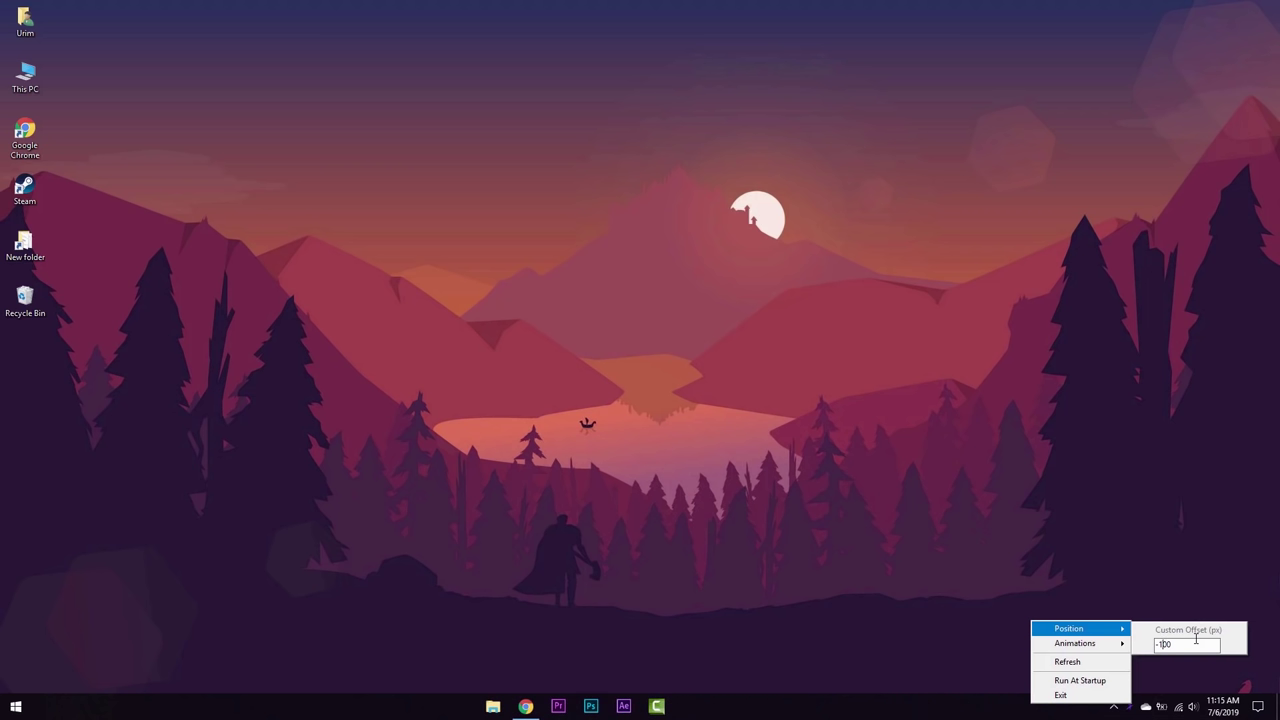
key(BackSpace)
text(3)
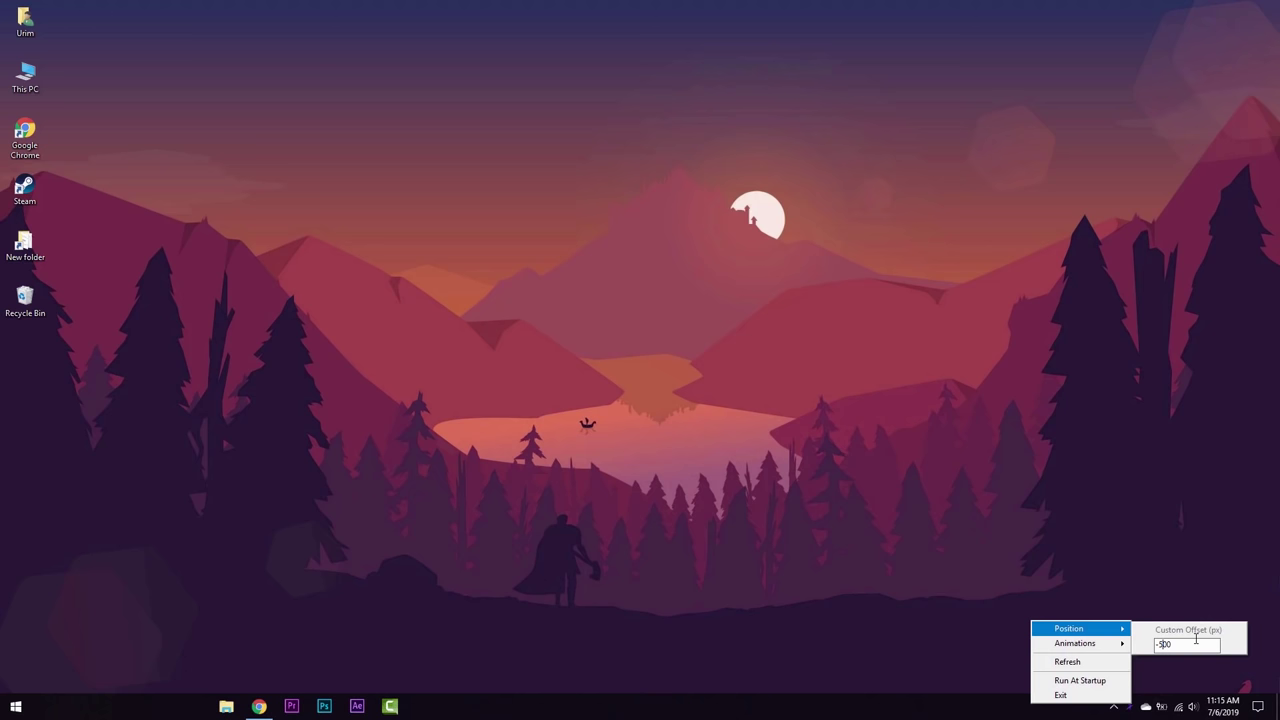
- Reset the custom position offset to zero and dismiss the FalconX options
key(BackSpace)
key(BackSpace)
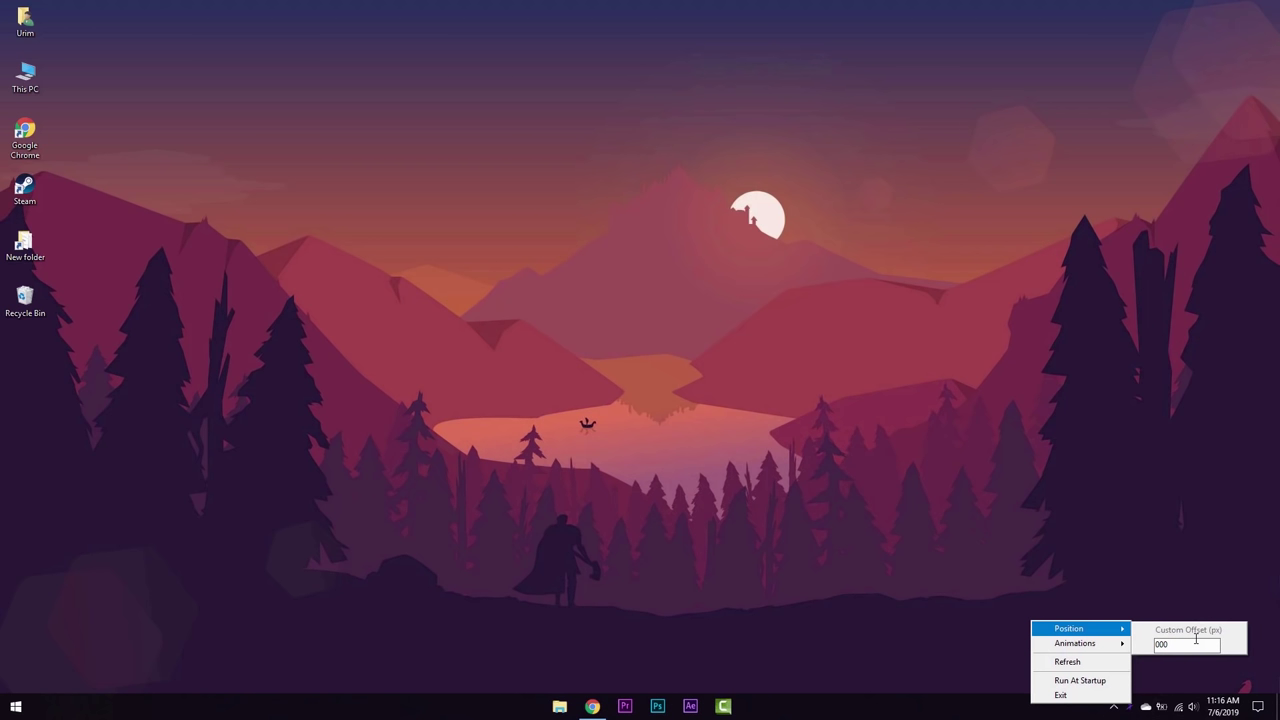
click(950, 387)
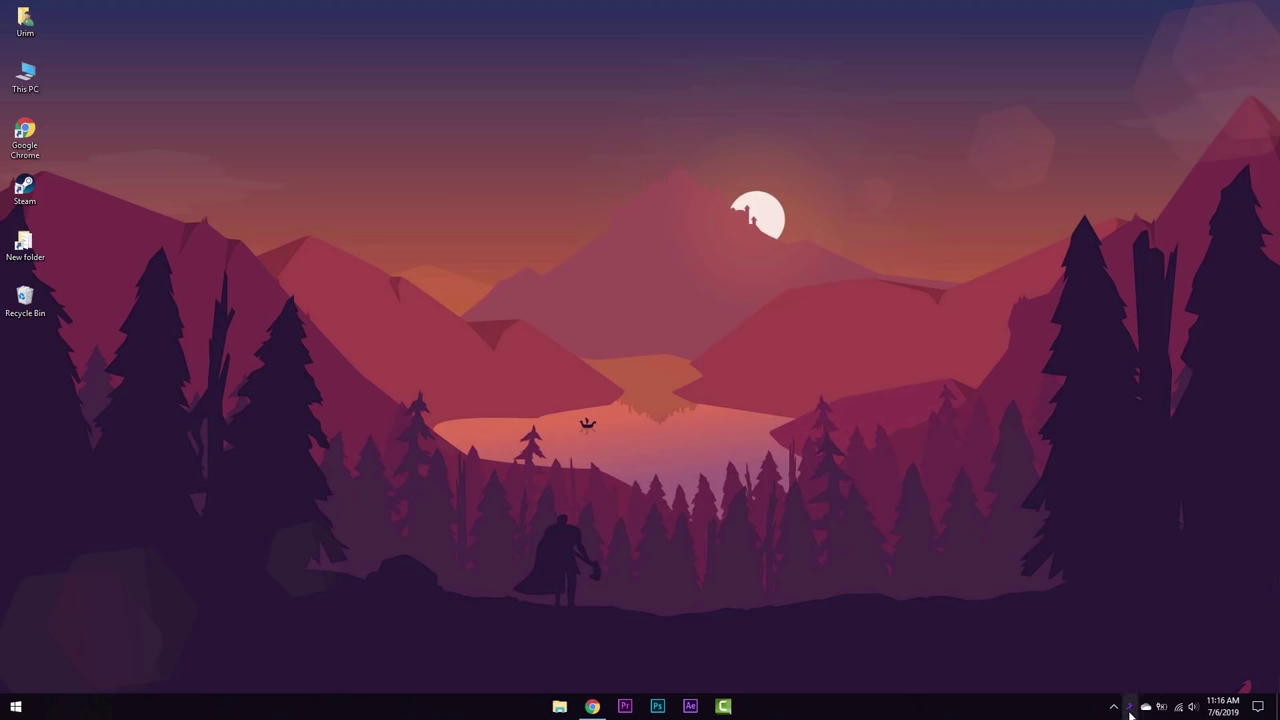
- Set the FalconX icon animation to Deceleration
right_click(1131, 711)
mouse_move(1108, 653)
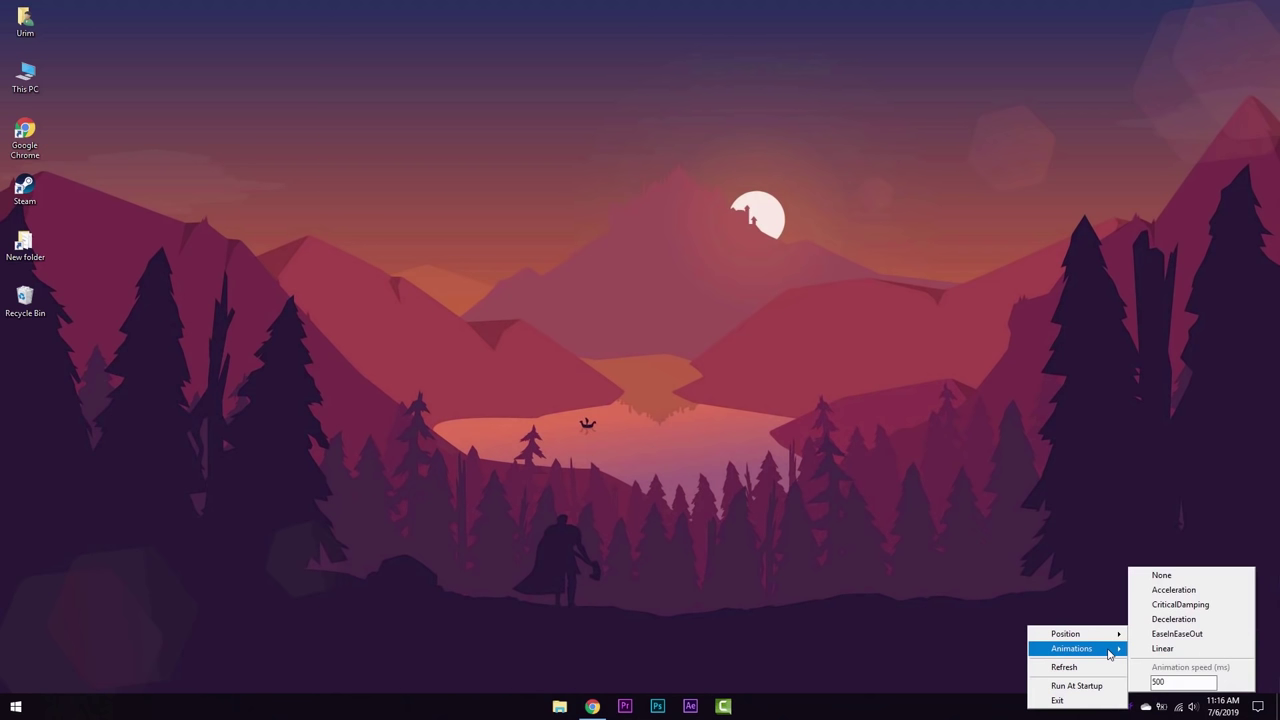
click(1174, 619)
- Launch and close Spotify to check how FalconX recentres the taskbar icons when apps change
click(15, 706)
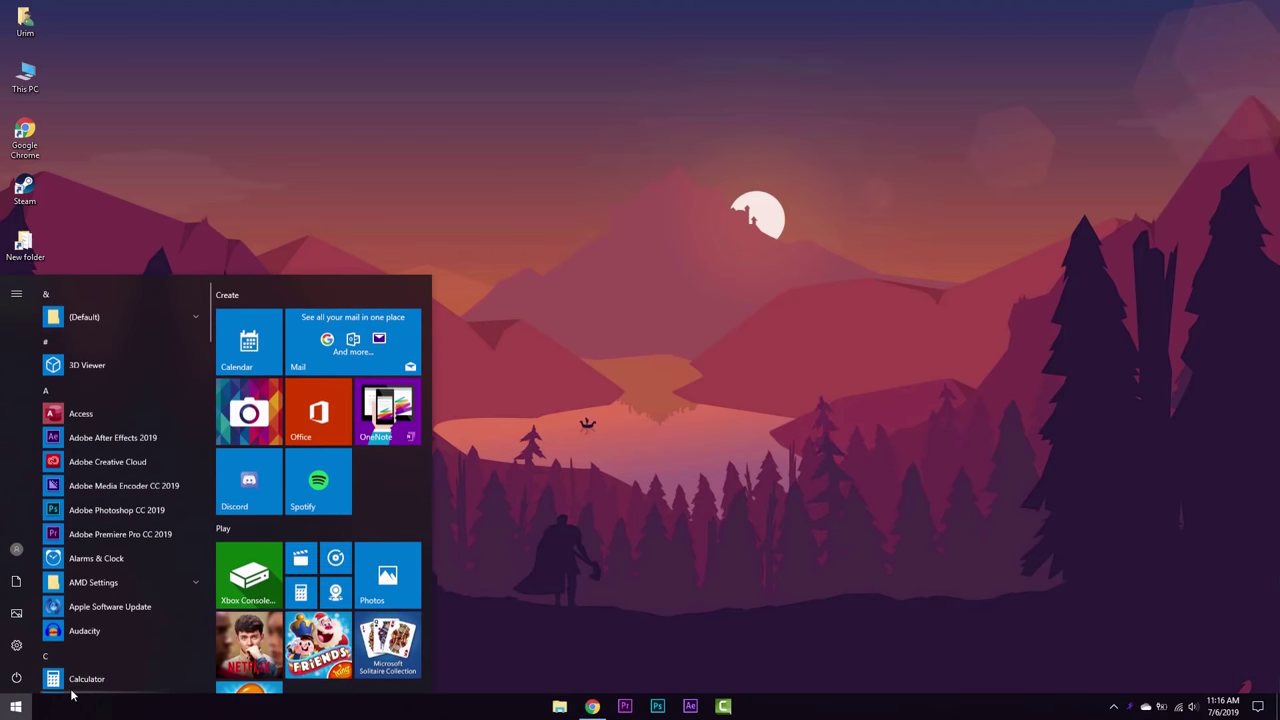
click(316, 500)
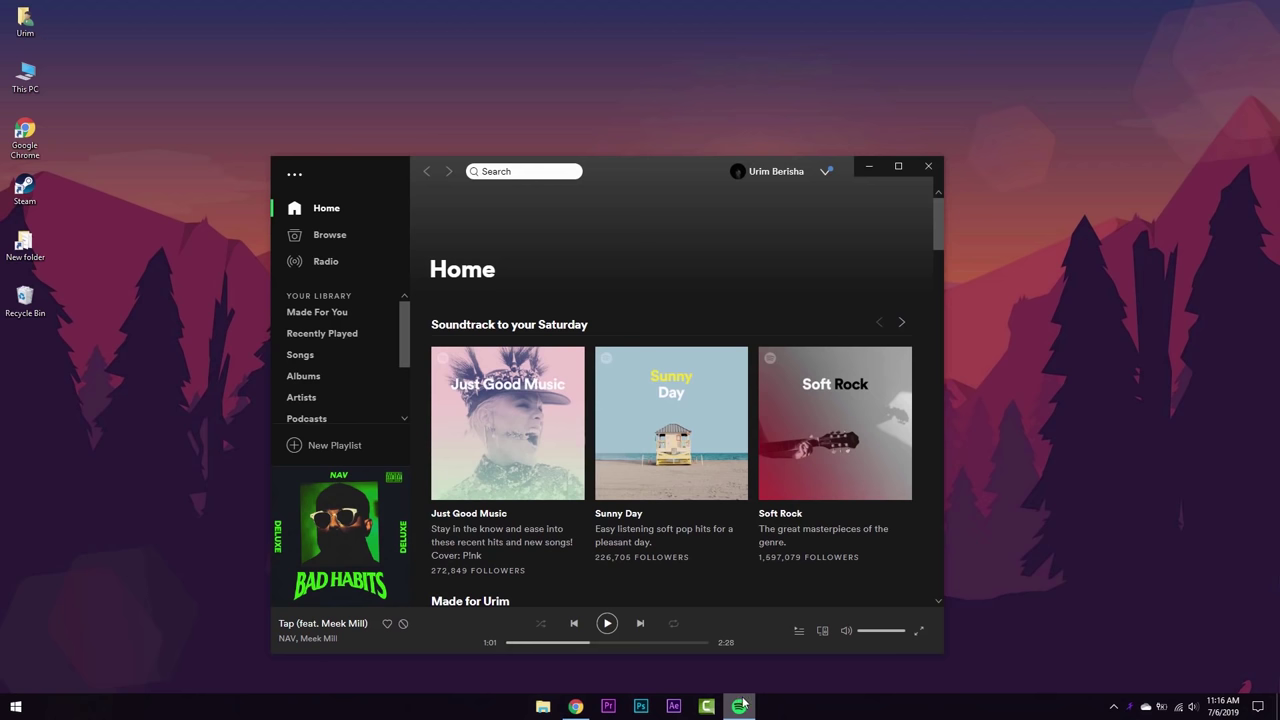
click(929, 167)
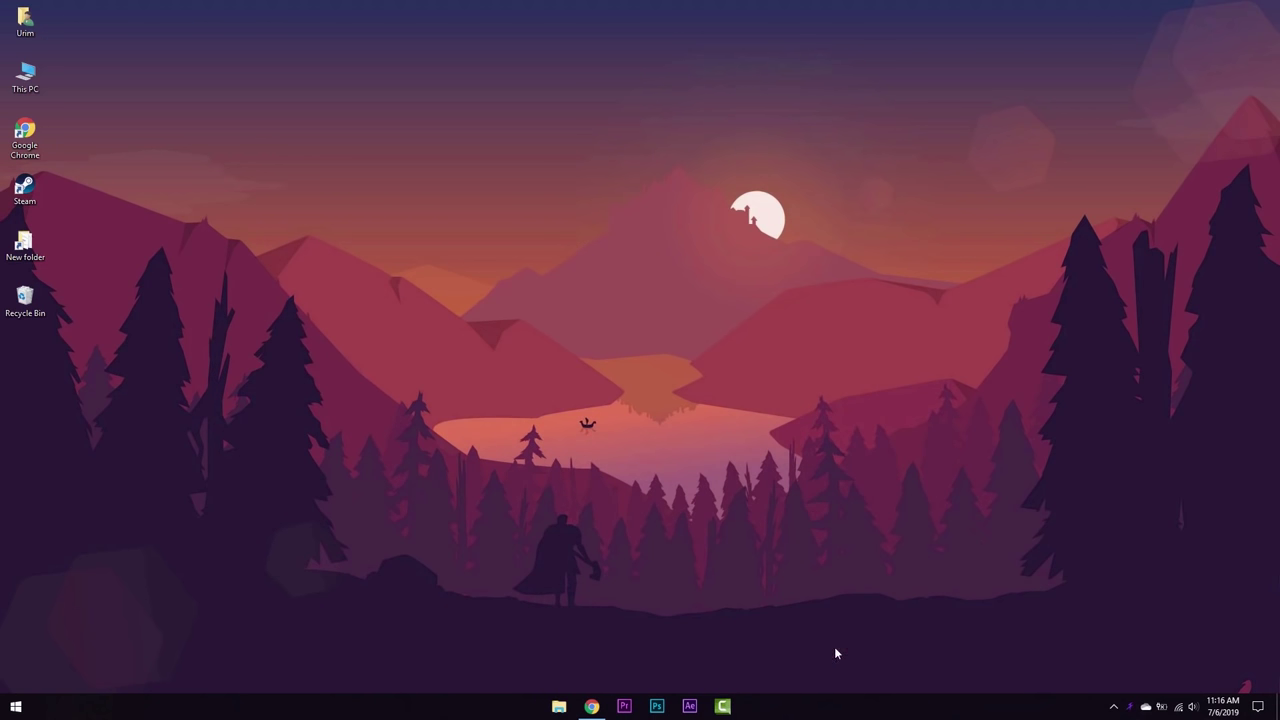
- Open the taskbar settings, try small taskbar buttons and switch them off again
right_click(818, 714)
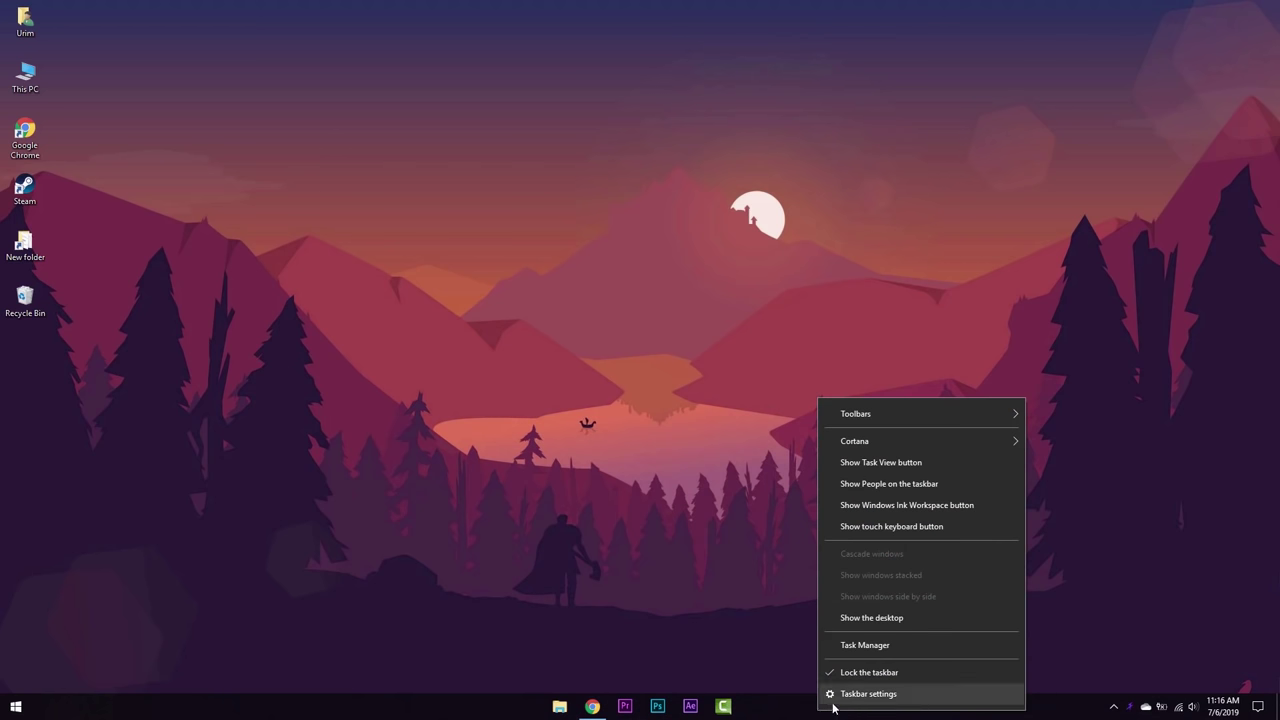
click(862, 694)
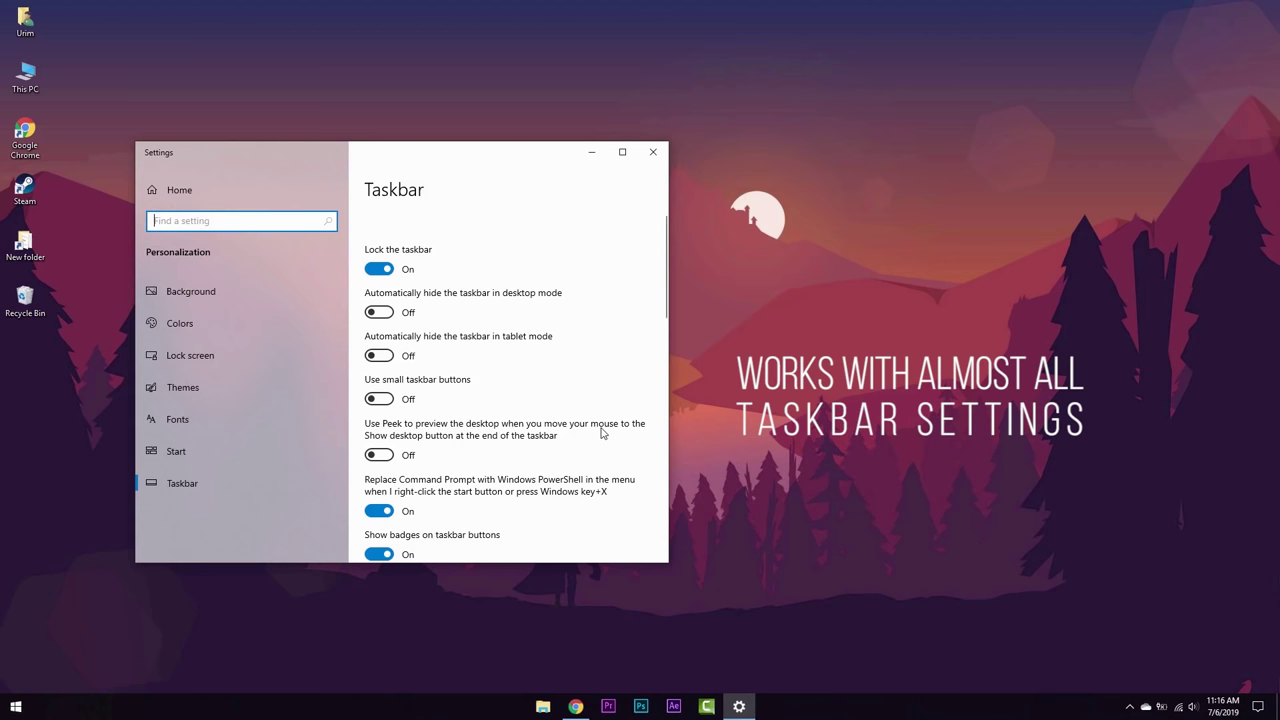
scroll(600, 433, down, 3)
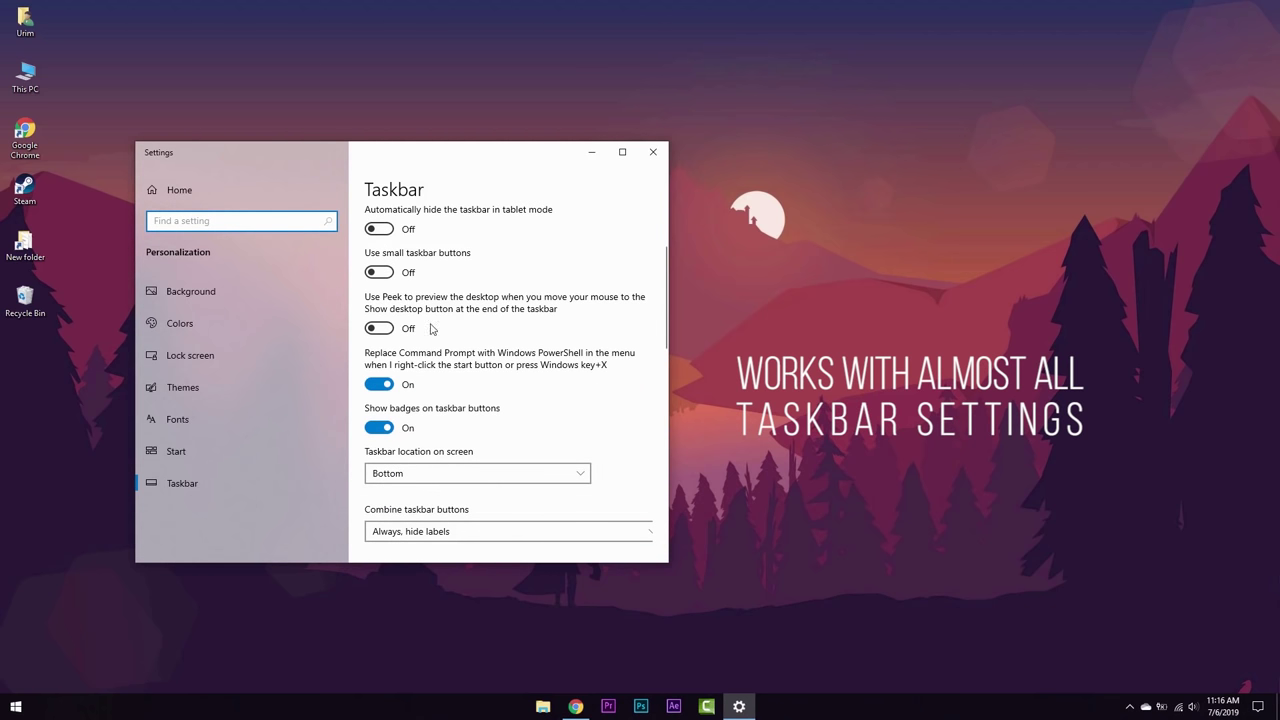
click(380, 275)
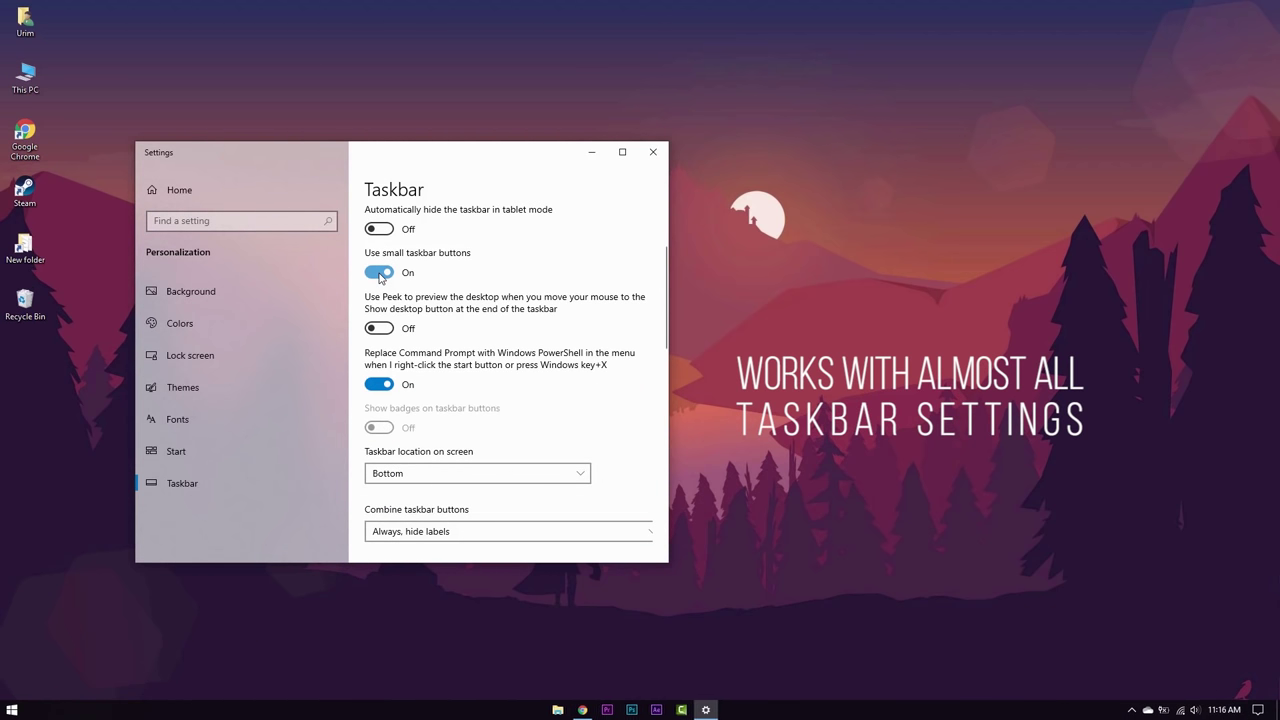
click(380, 274)
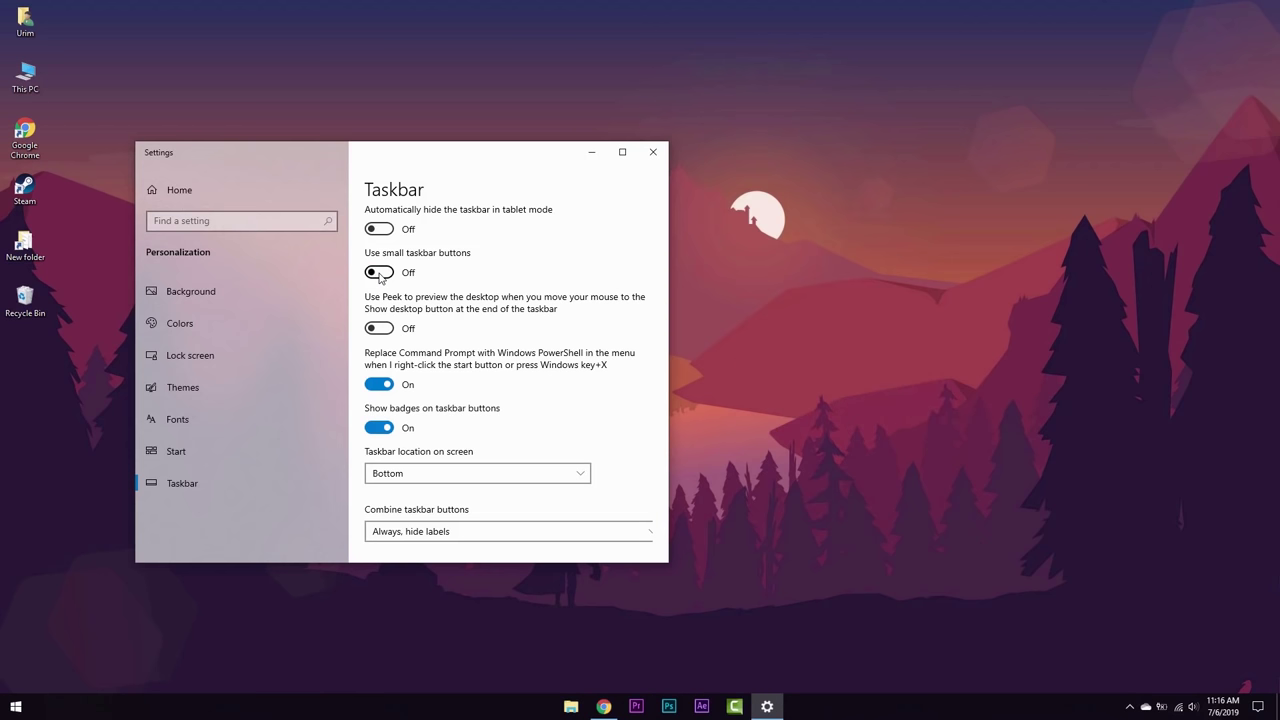
- Try combining taskbar buttons Never and When taskbar is full, and return the option to Always, hide labels
scroll(522, 345, down, 1)
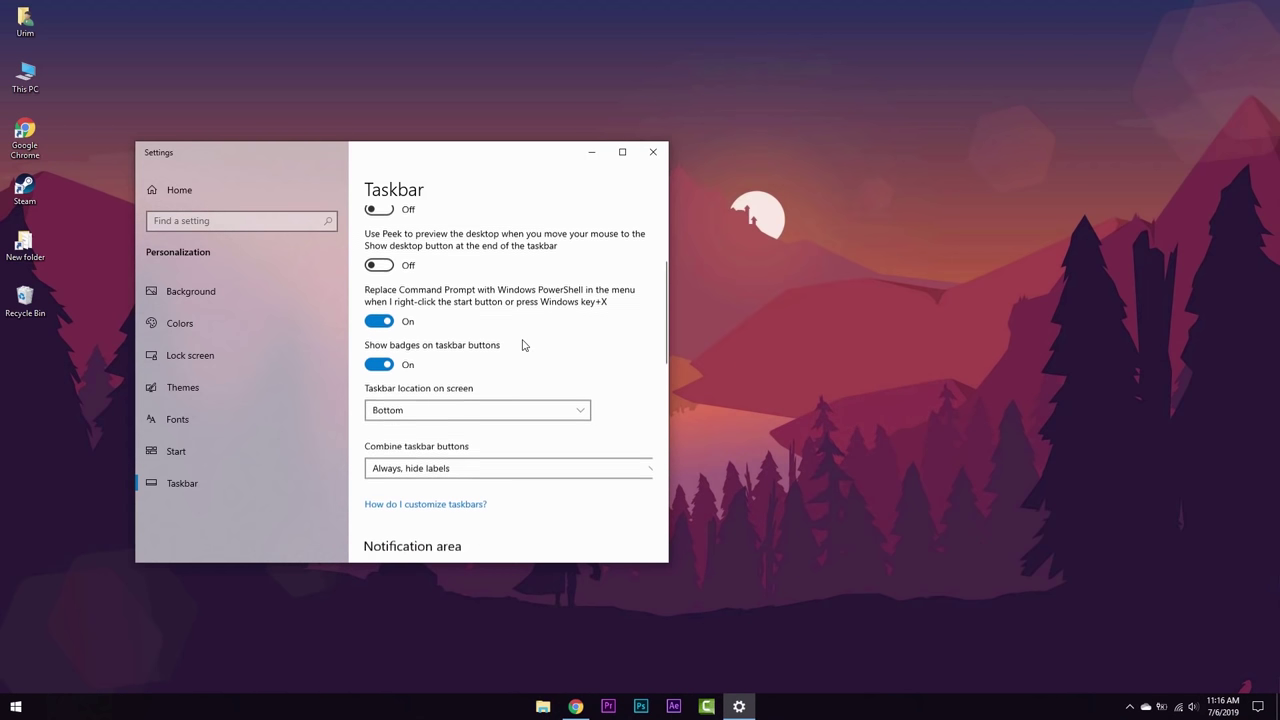
click(501, 465)
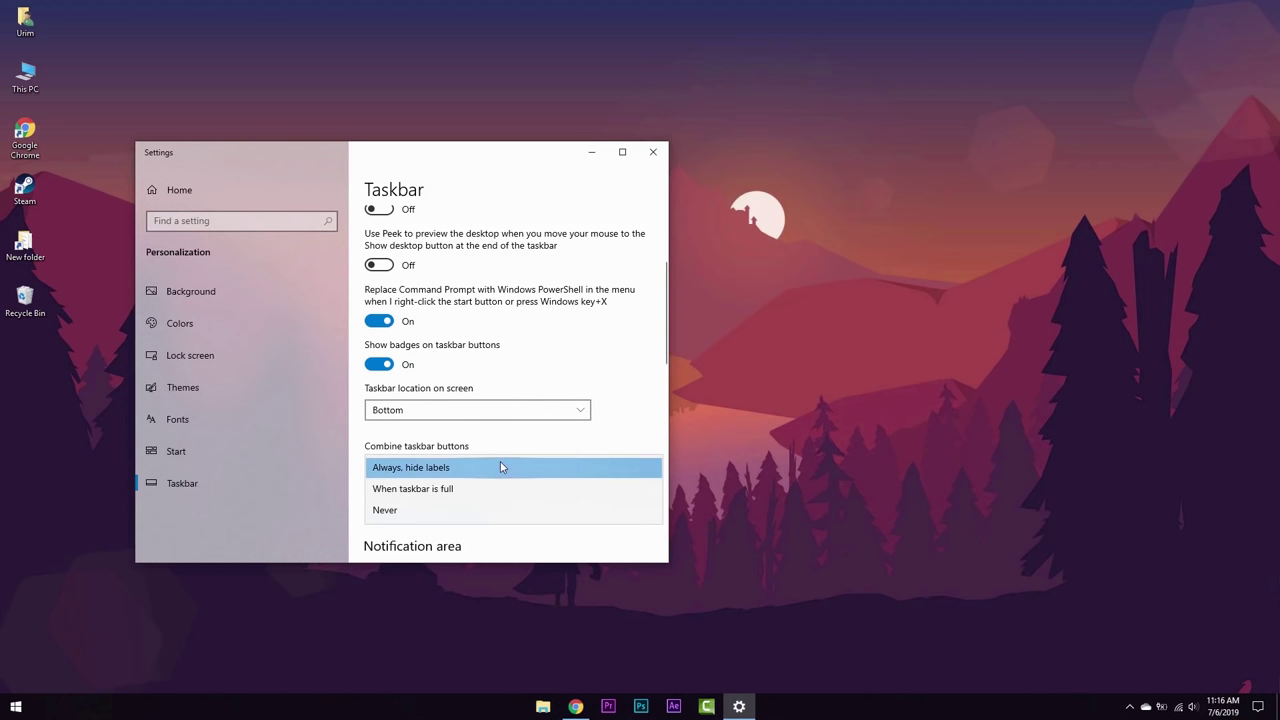
click(490, 511)
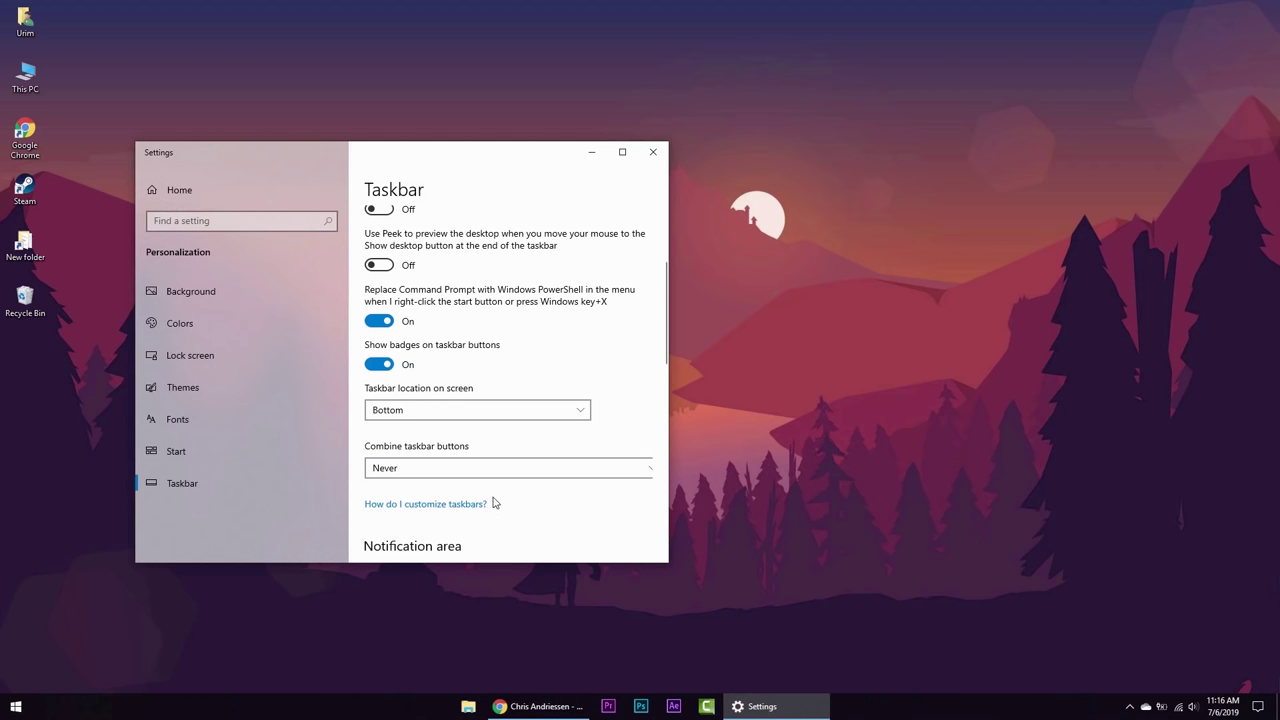
click(492, 471)
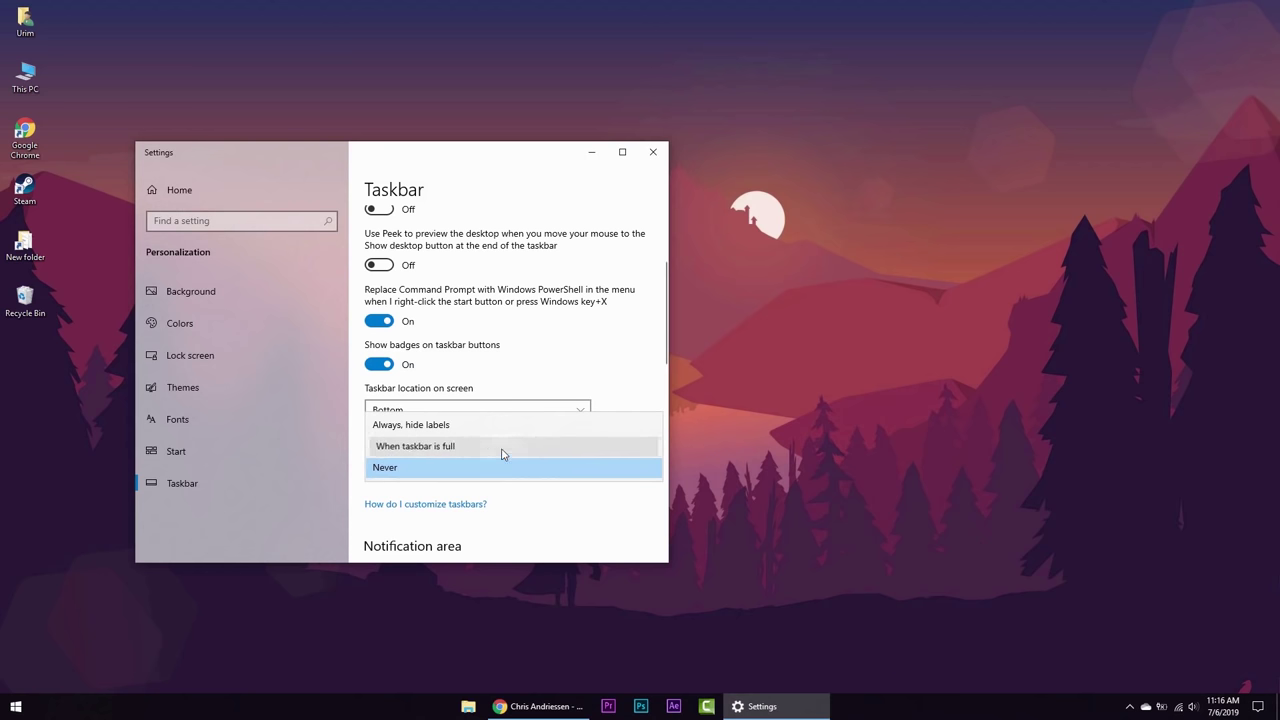
click(503, 448)
click(508, 470)
click(508, 449)
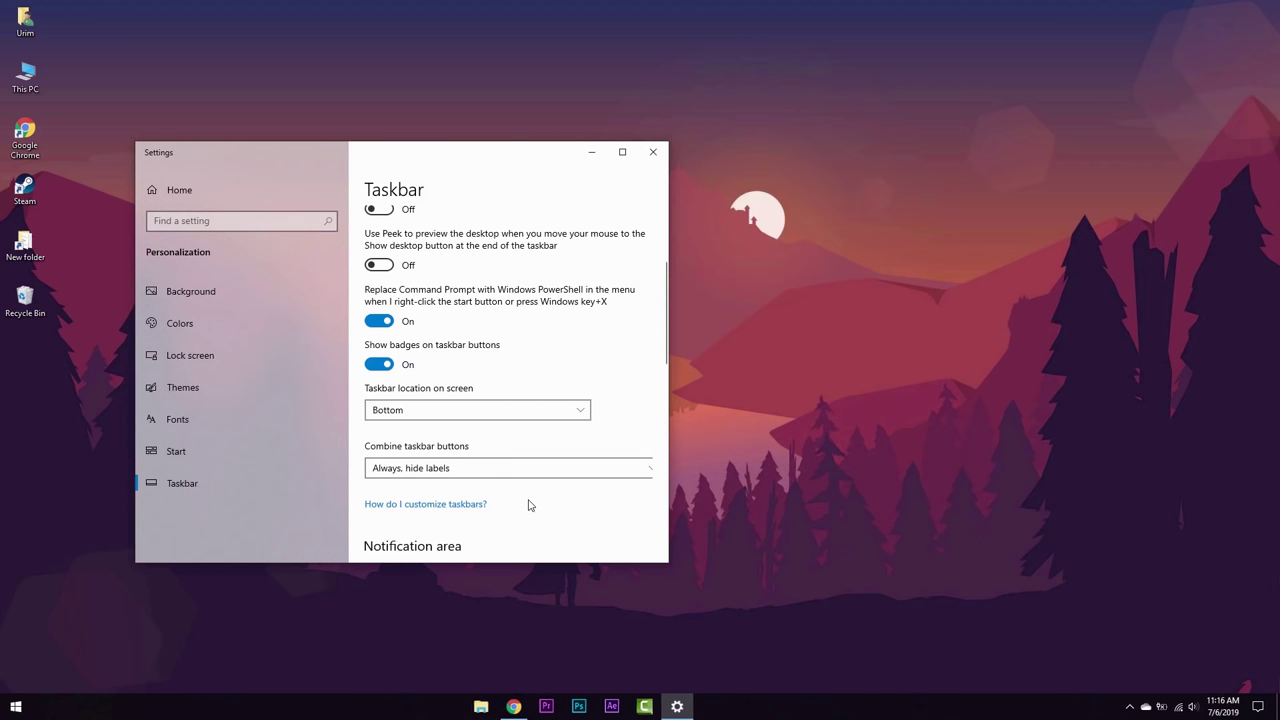
- Set the taskbar location to Top and try small taskbar buttons on and off there
click(486, 410)
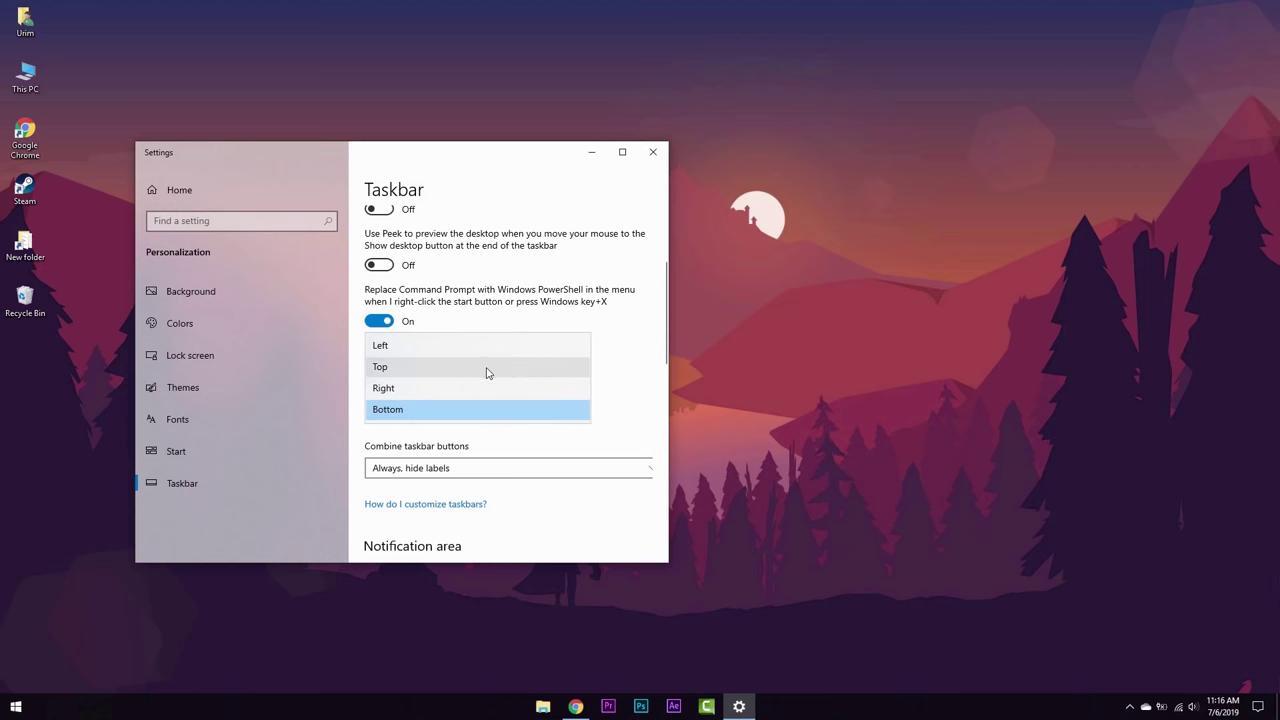
click(487, 370)
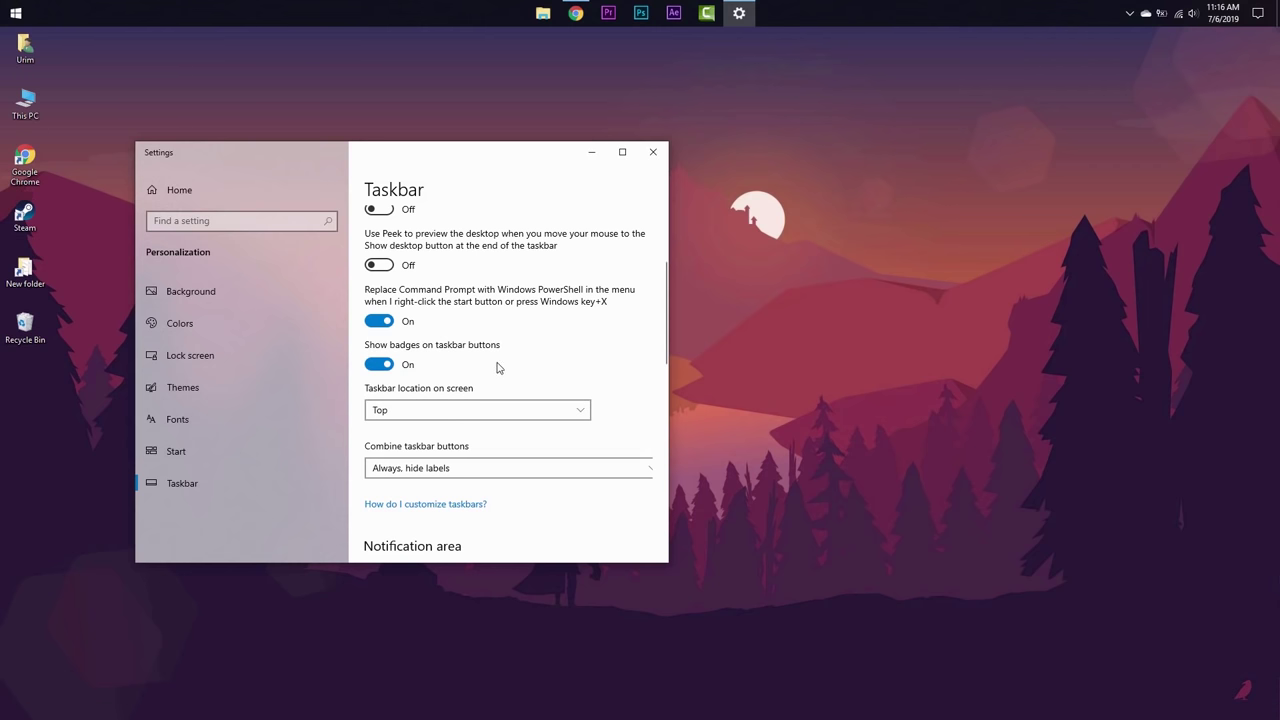
scroll(496, 388, up, 1)
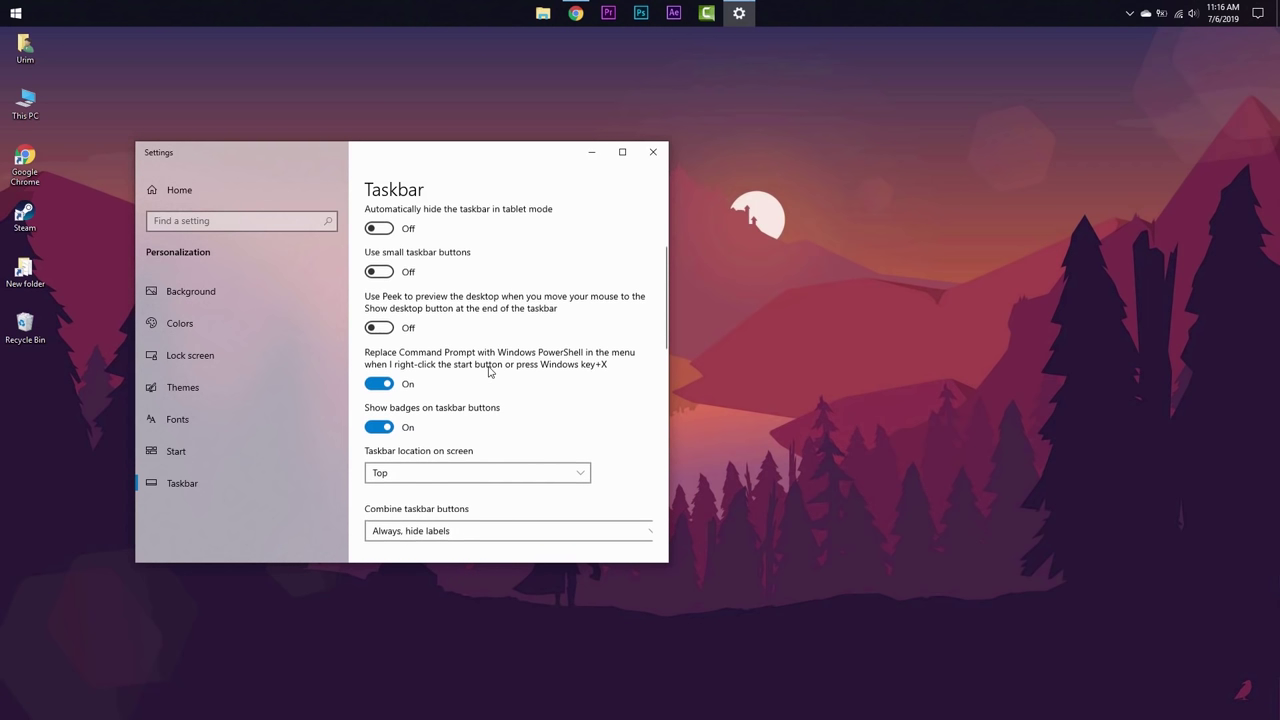
click(390, 276)
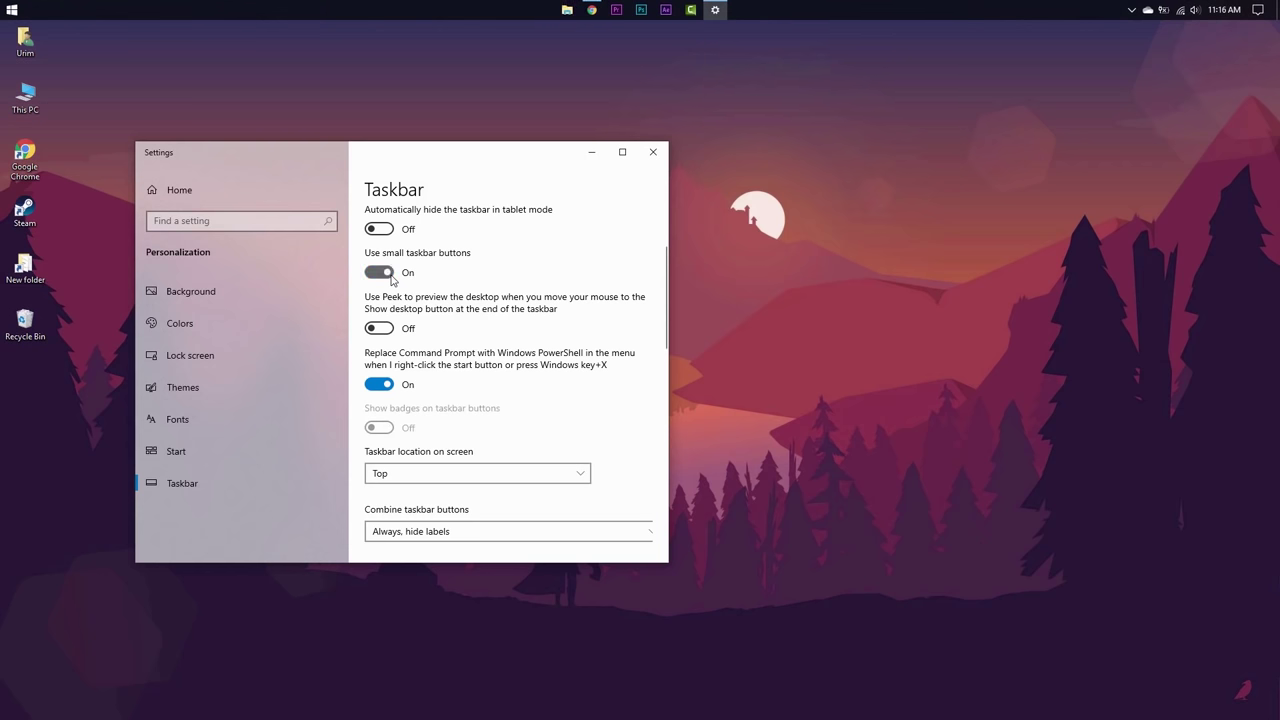
click(390, 274)
- Set the taskbar location back to Bottom and close the Settings window
click(460, 473)
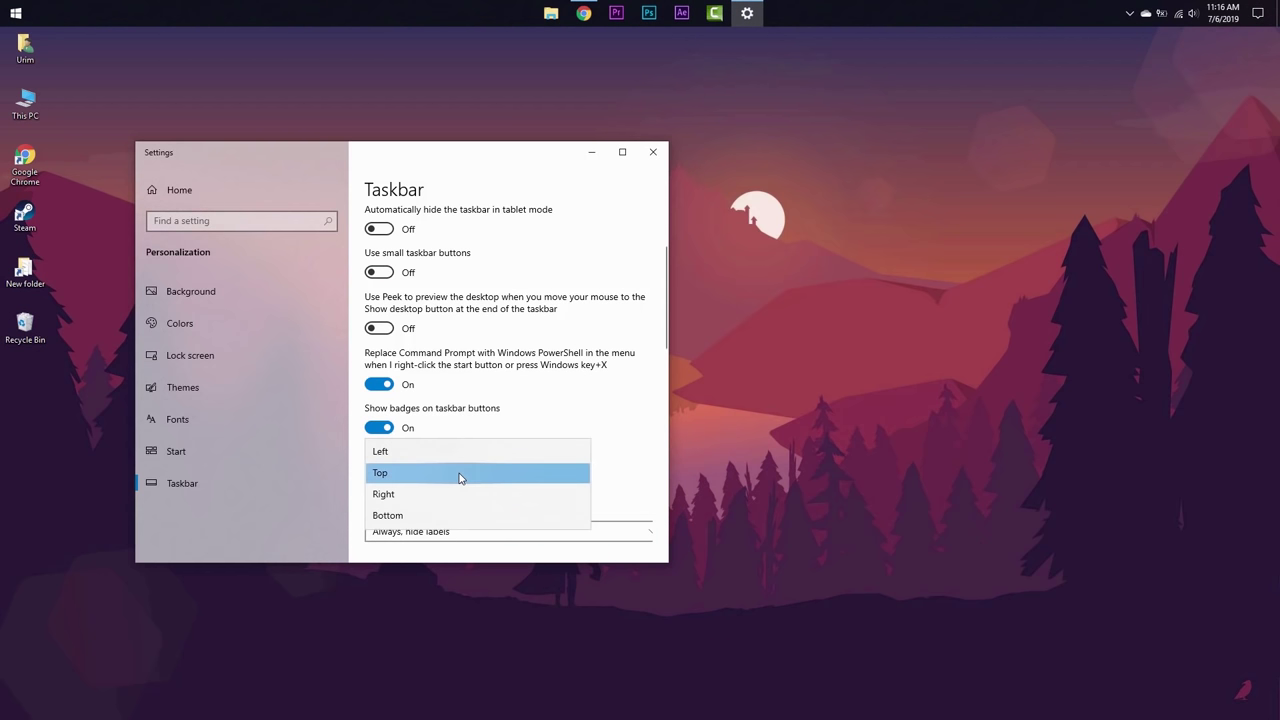
click(463, 518)
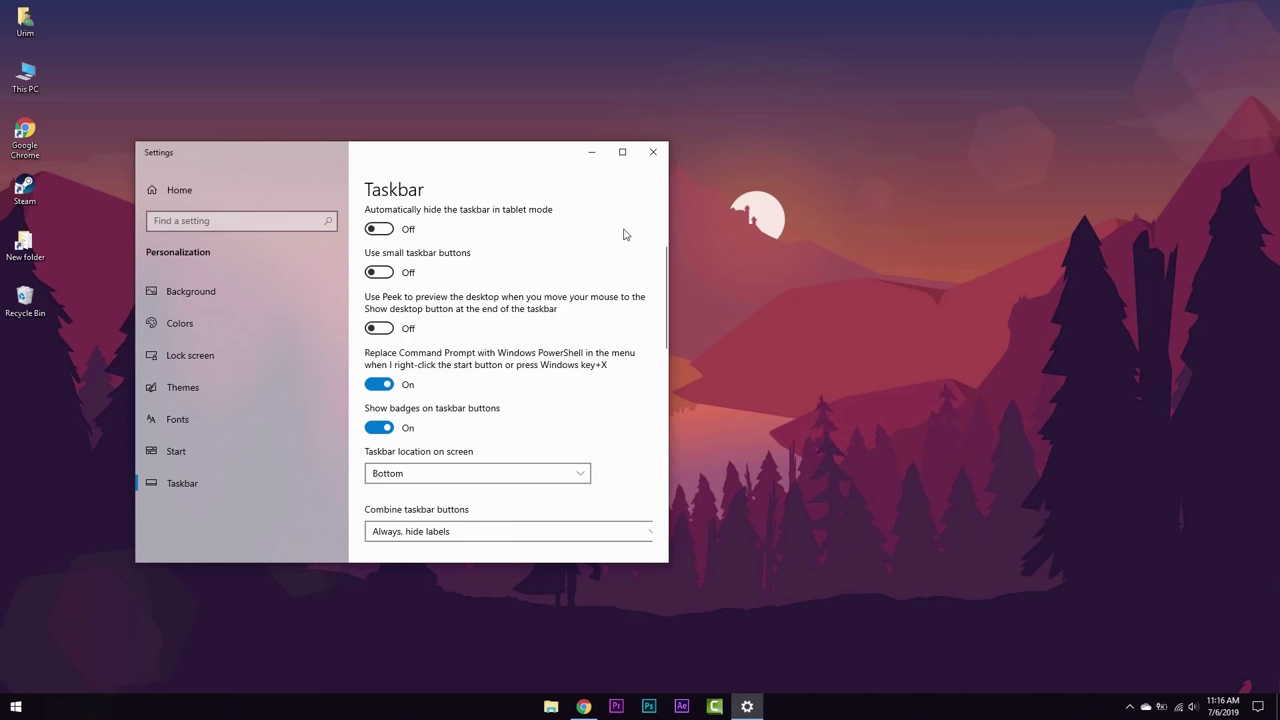
click(654, 156)
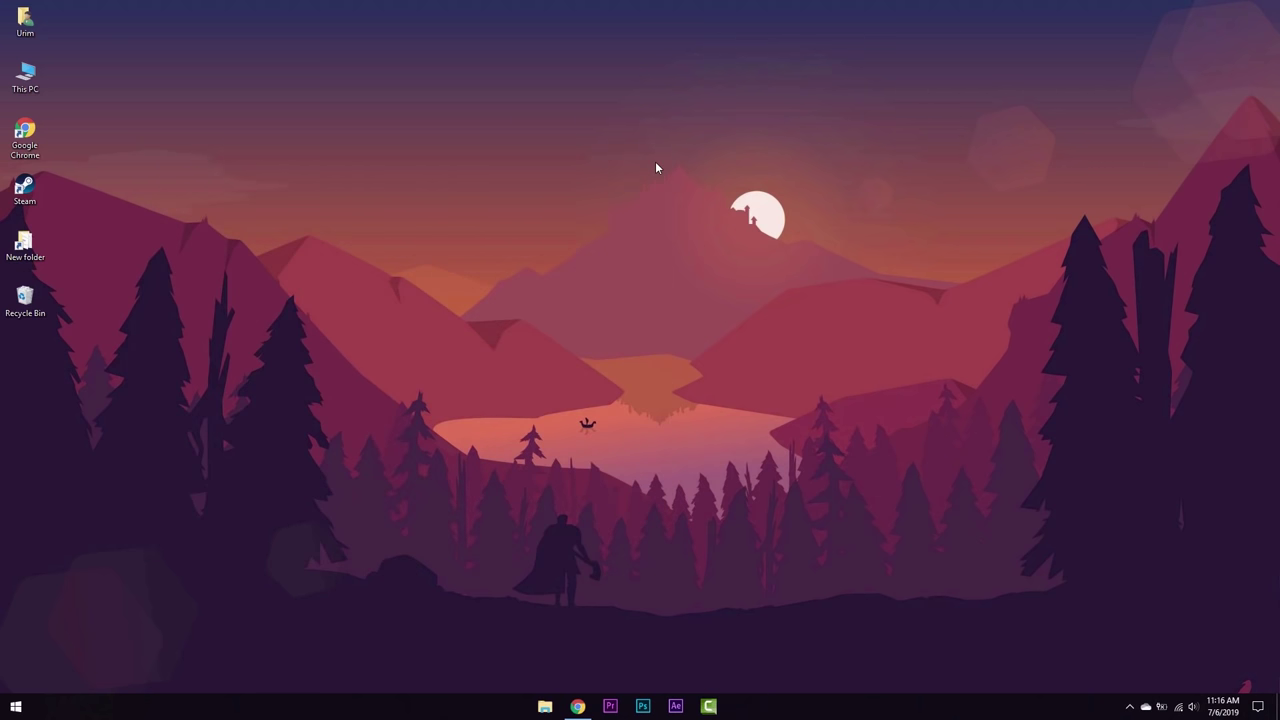
- Set FalconX to run at startup and check the option in its menu
click(1131, 704)
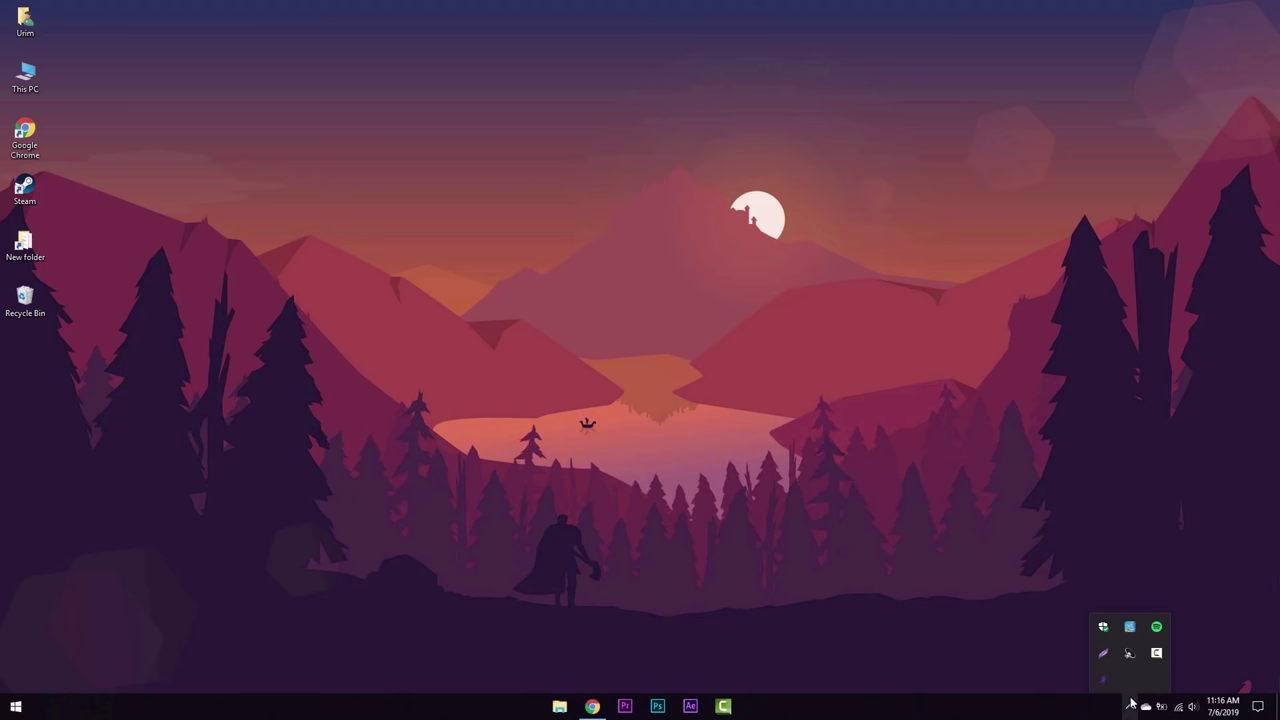
right_click(1114, 686)
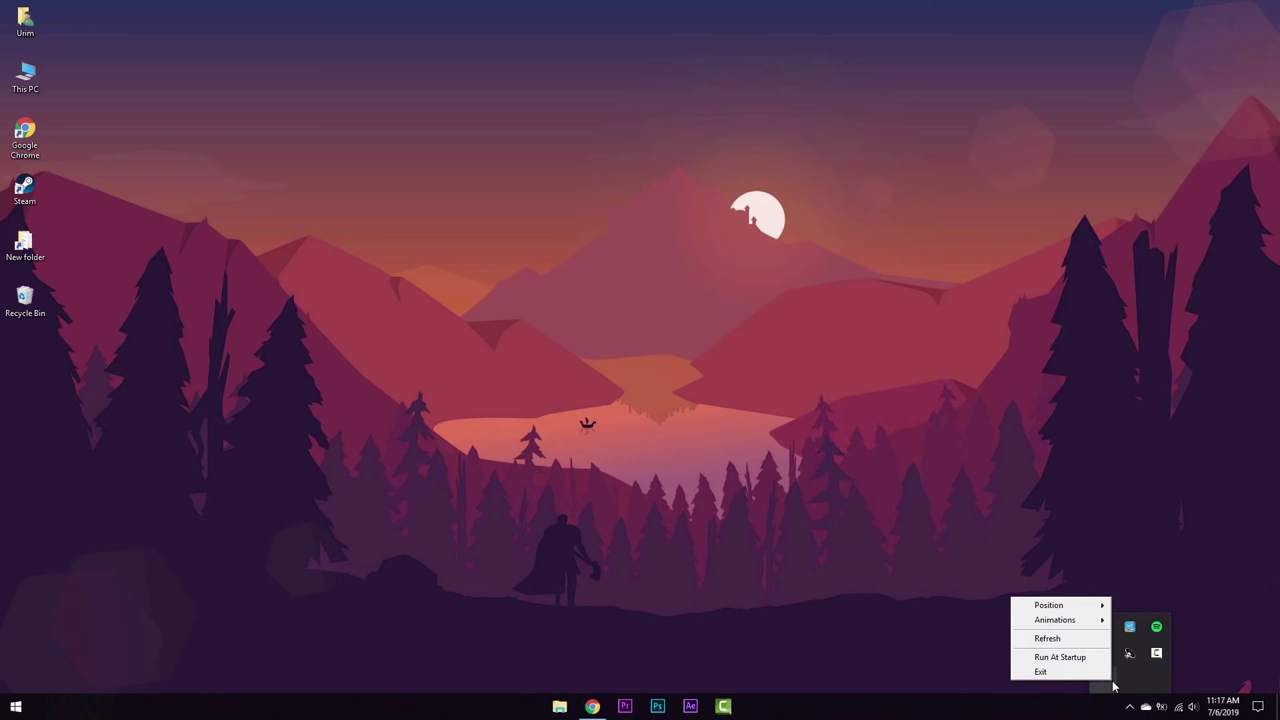
click(1064, 658)
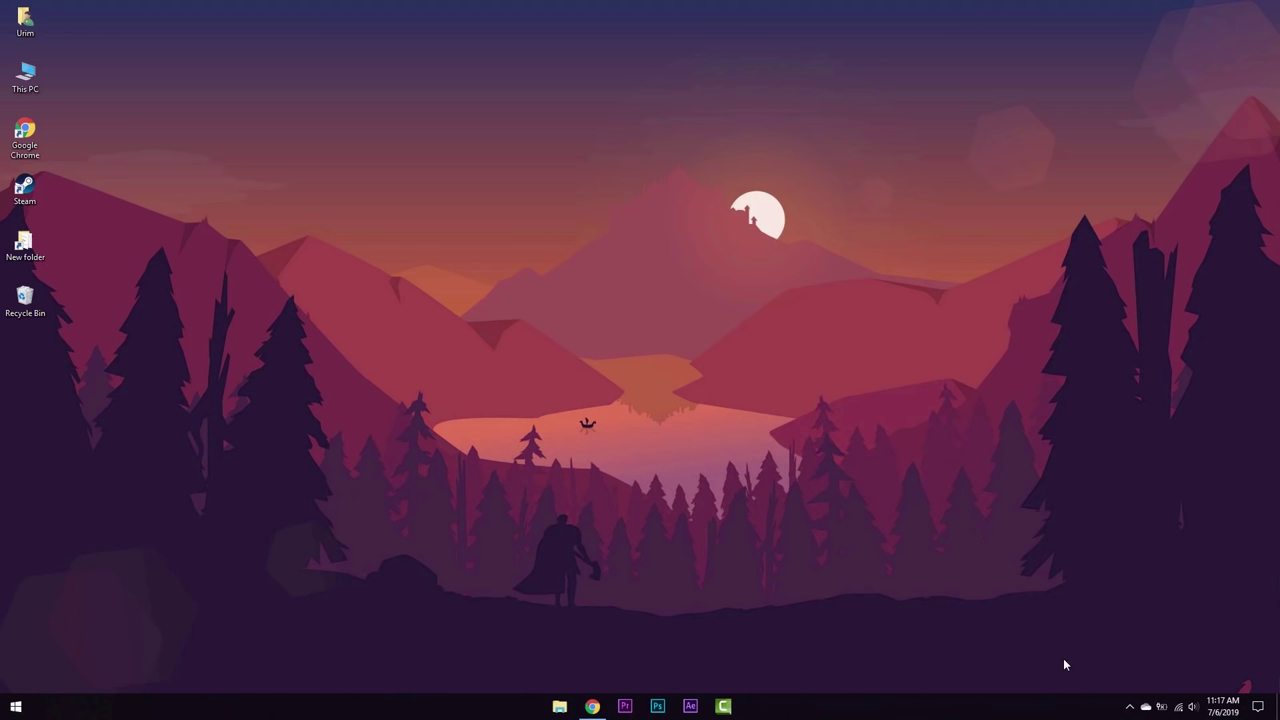
click(1131, 706)
right_click(1106, 684)
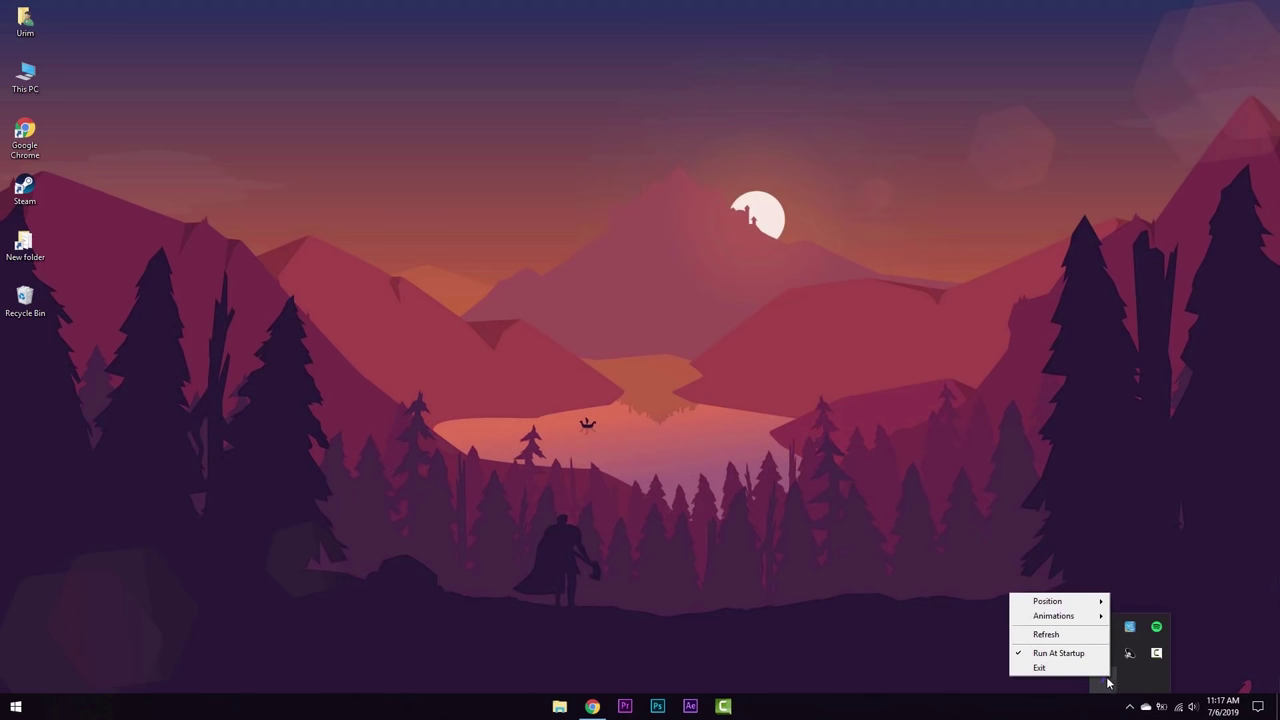
click(1028, 667)
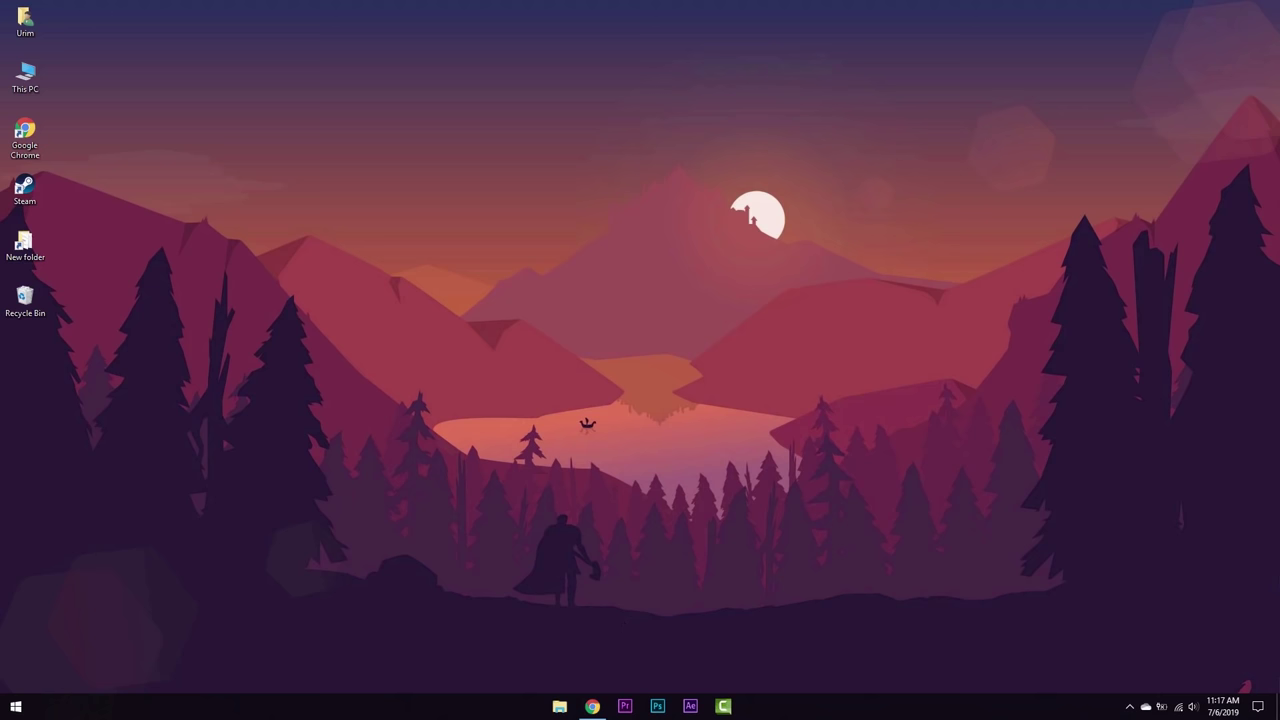
- Show the Cortana search box and the Task View button on the taskbar, and recentre the icons with FalconX
right_click(935, 706)
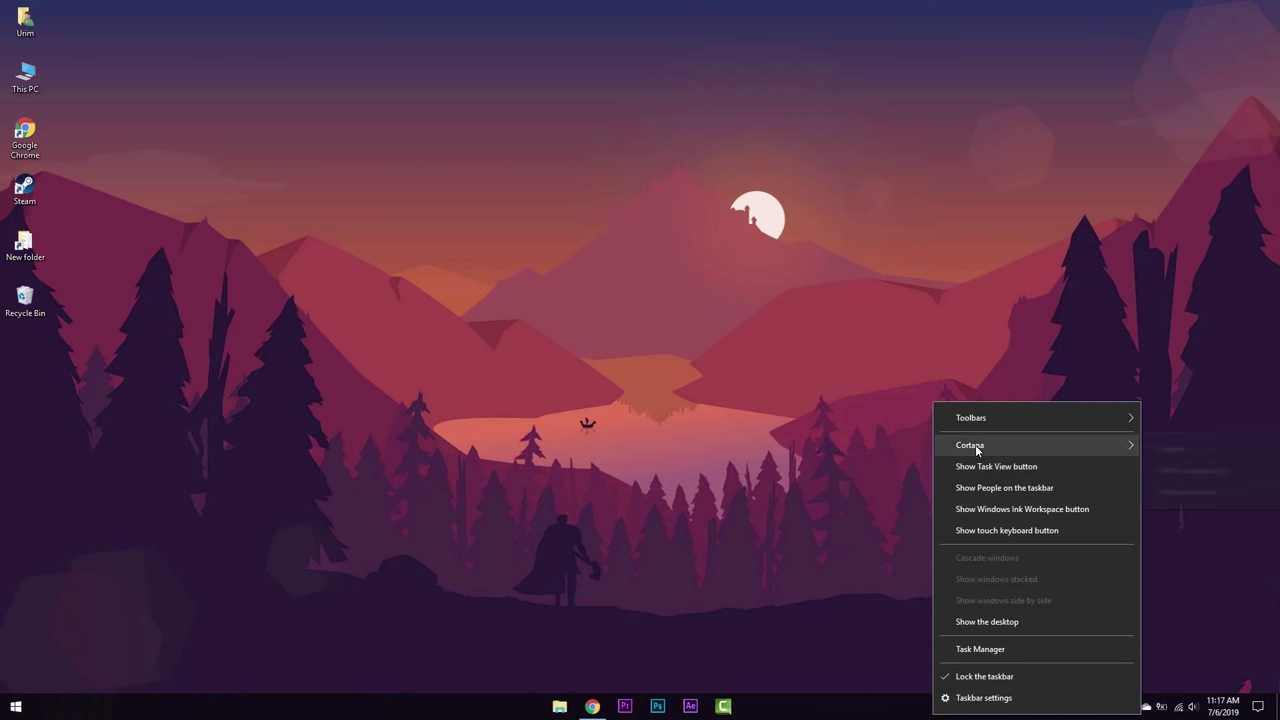
mouse_move(977, 449)
click(1180, 491)
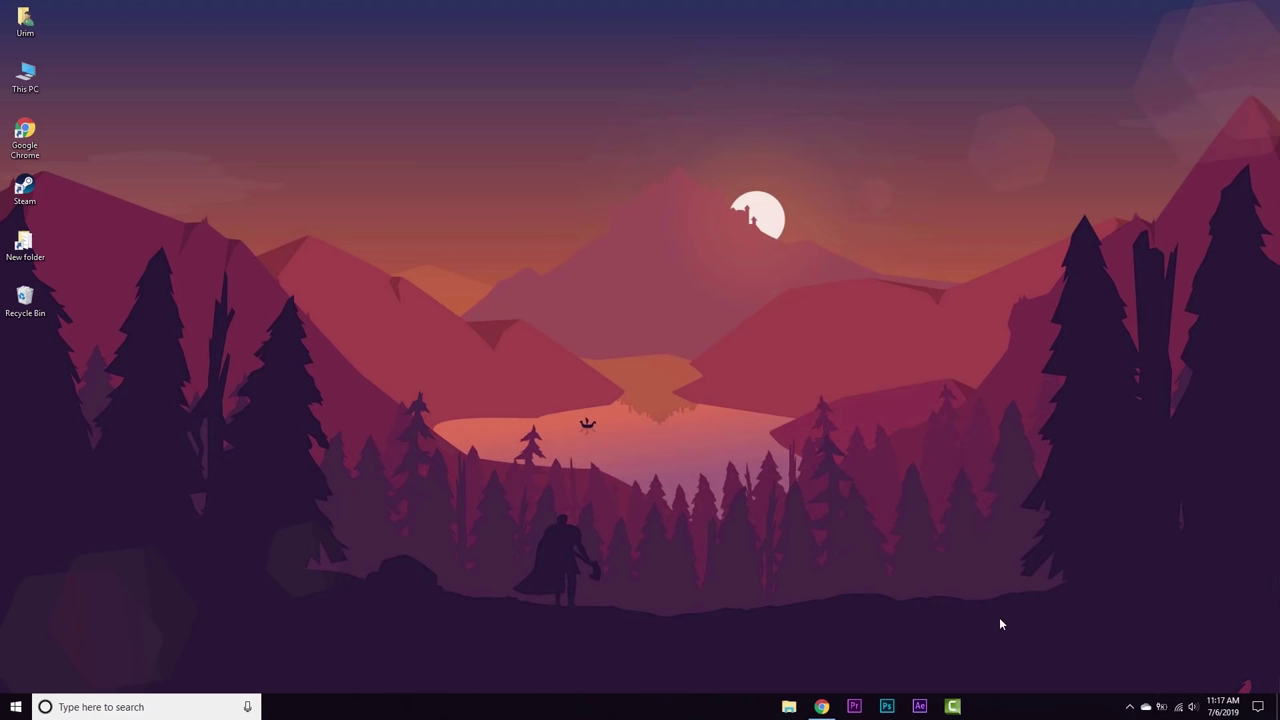
right_click(1000, 712)
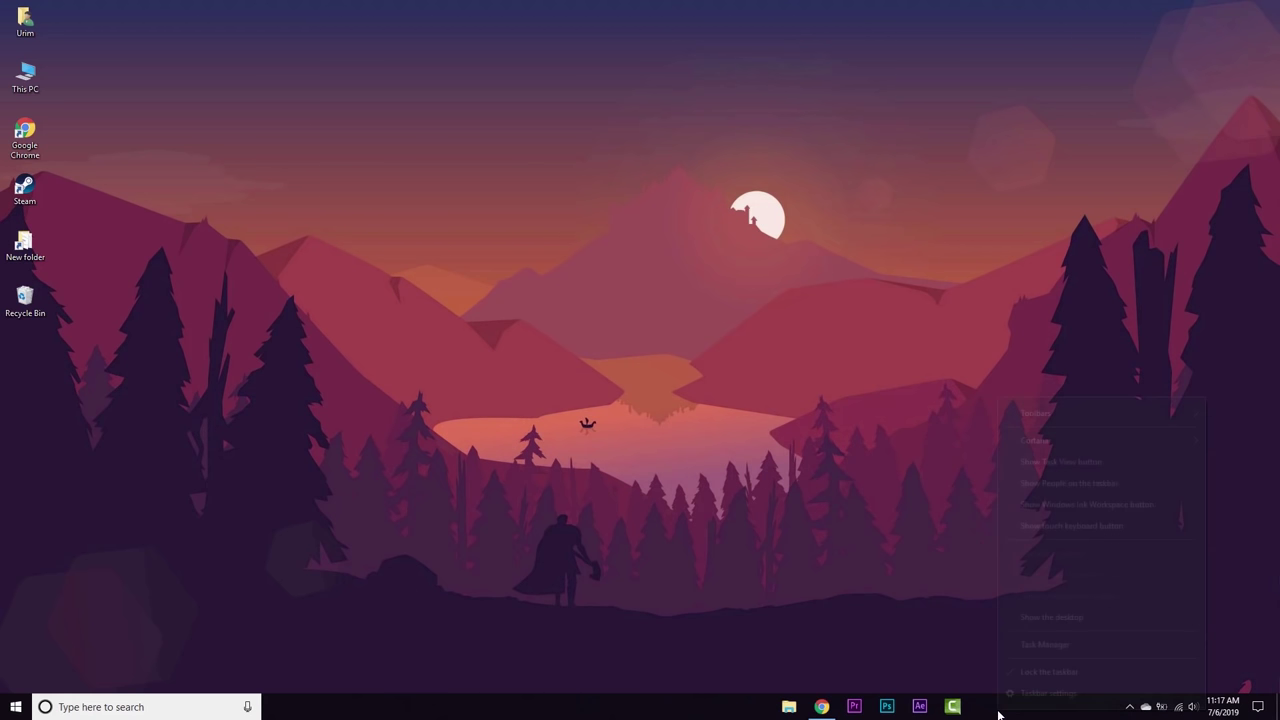
click(1053, 460)
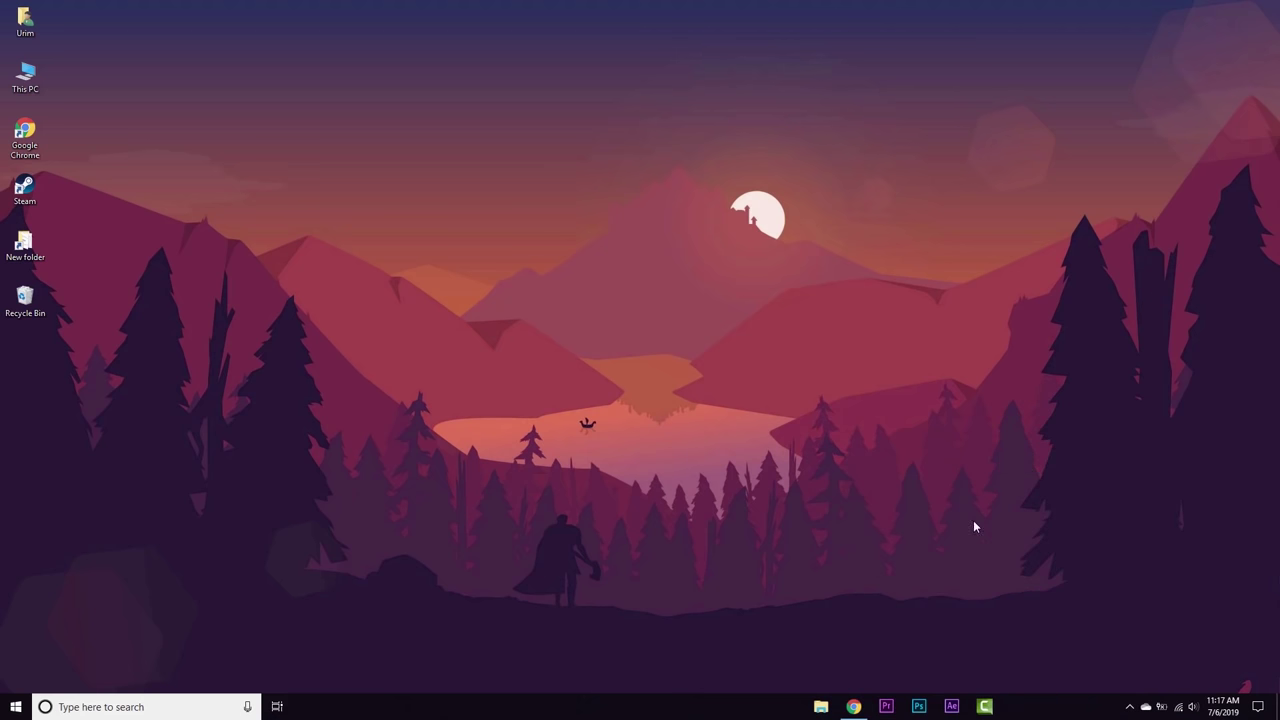
click(1130, 706)
click(1130, 708)
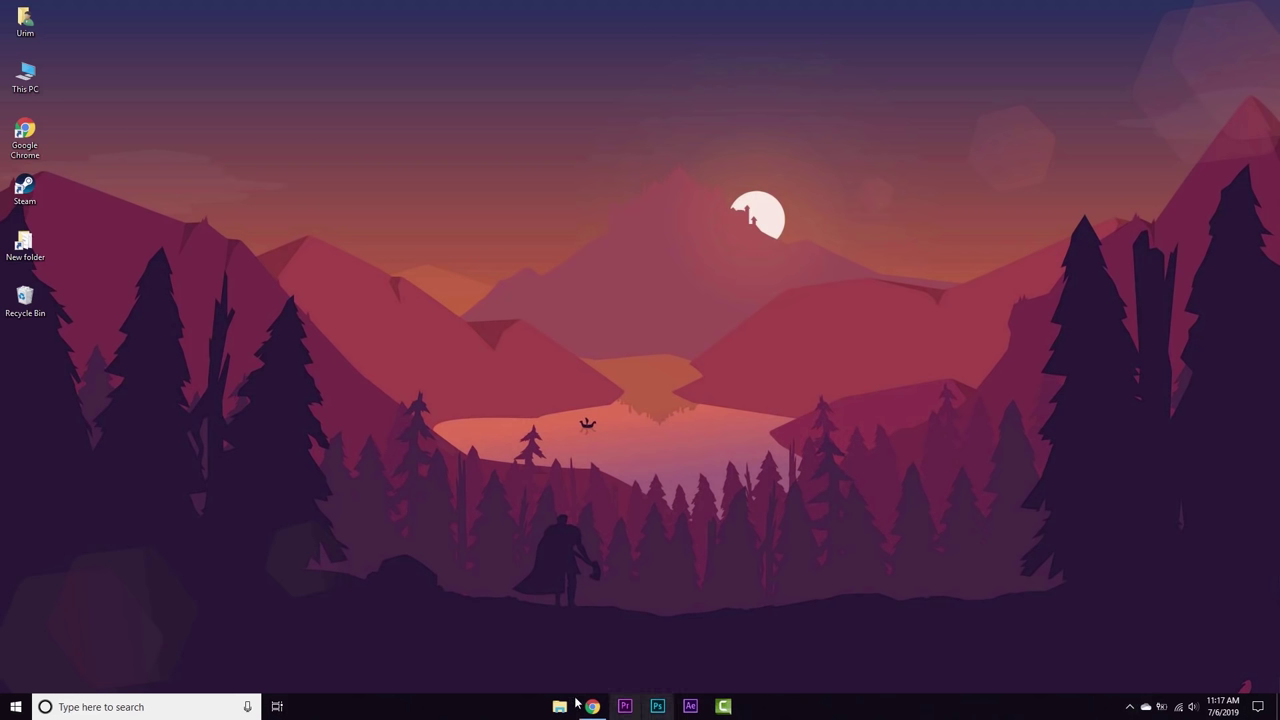